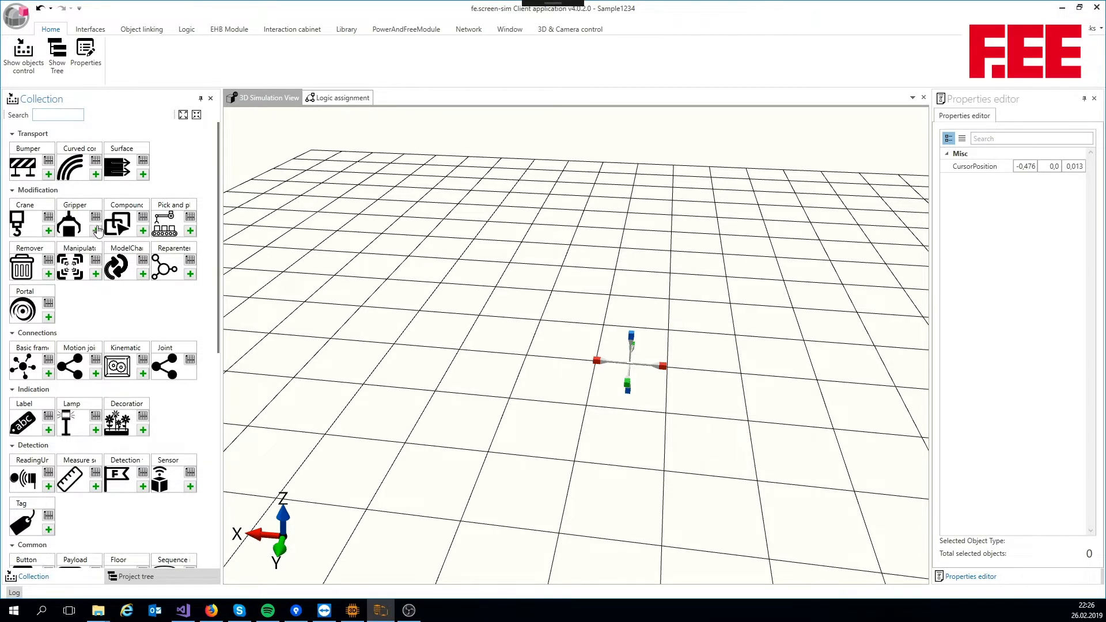
Step: Find the Reparenter in the object collection and add one to the 3D scene at the cursor position
middle_click_drag(554, 295, 504, 263)
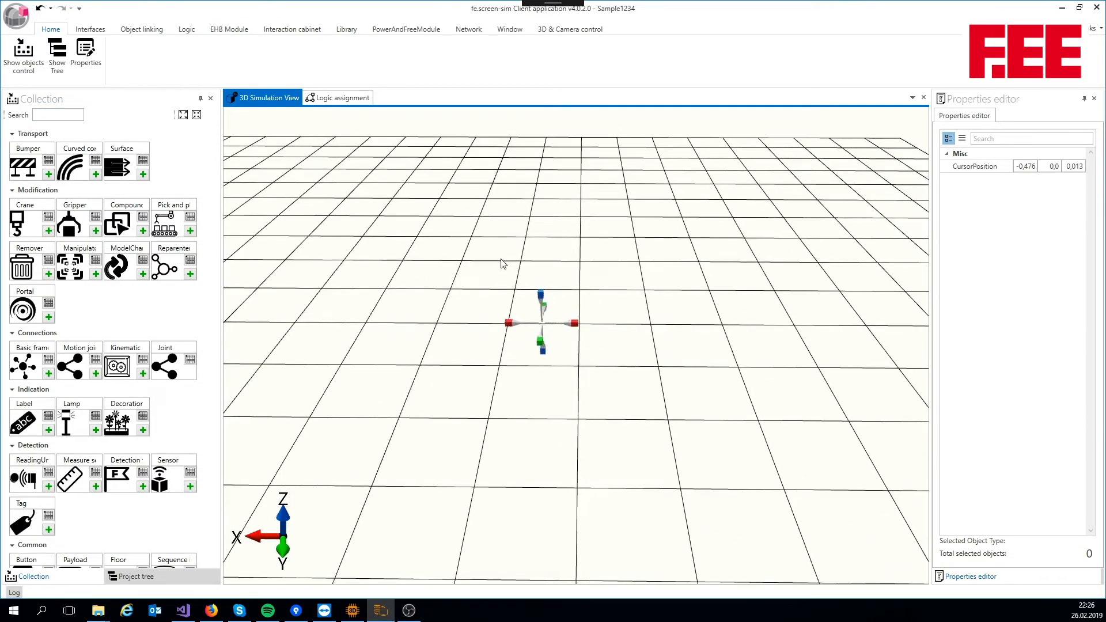
left_click(56, 114)
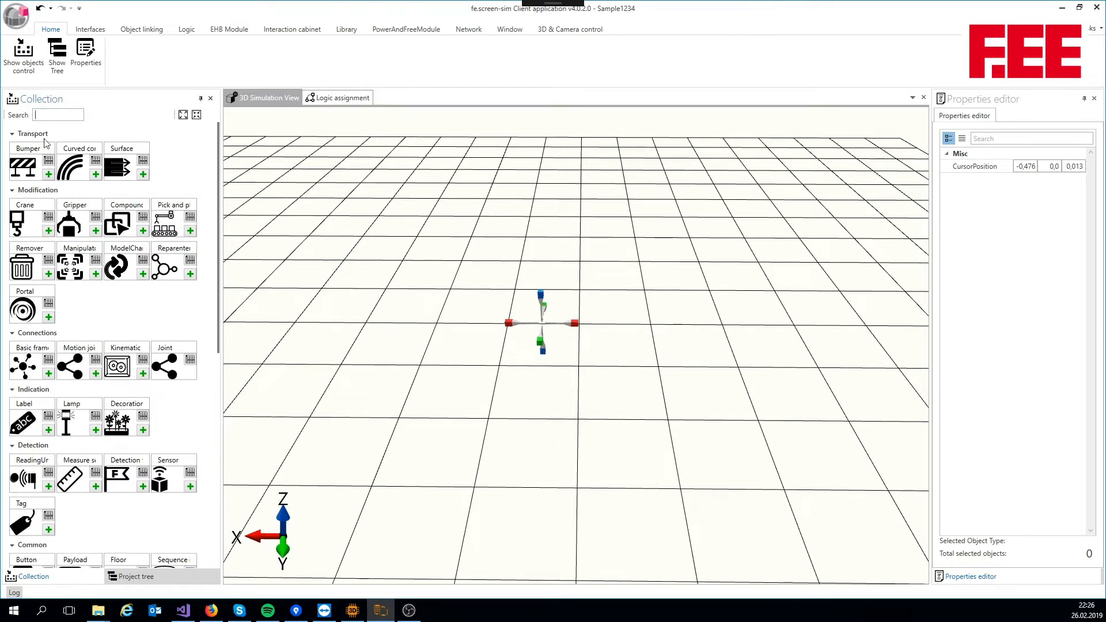
type("re")
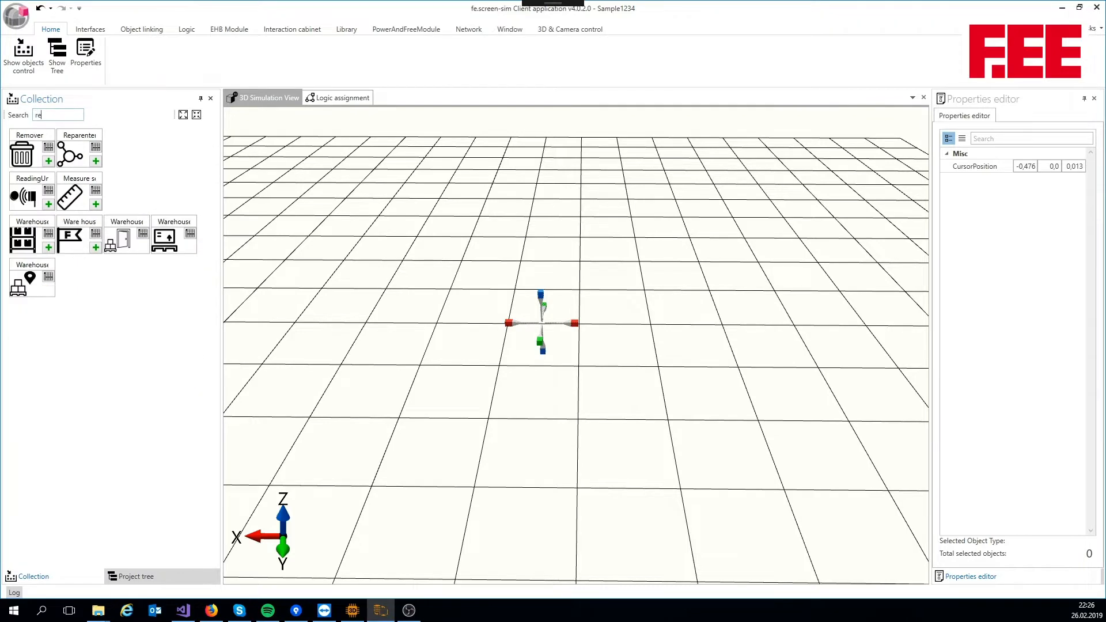
left_click(95, 161)
scroll(458, 266, "up", 1)
scroll(456, 265, "up", 2)
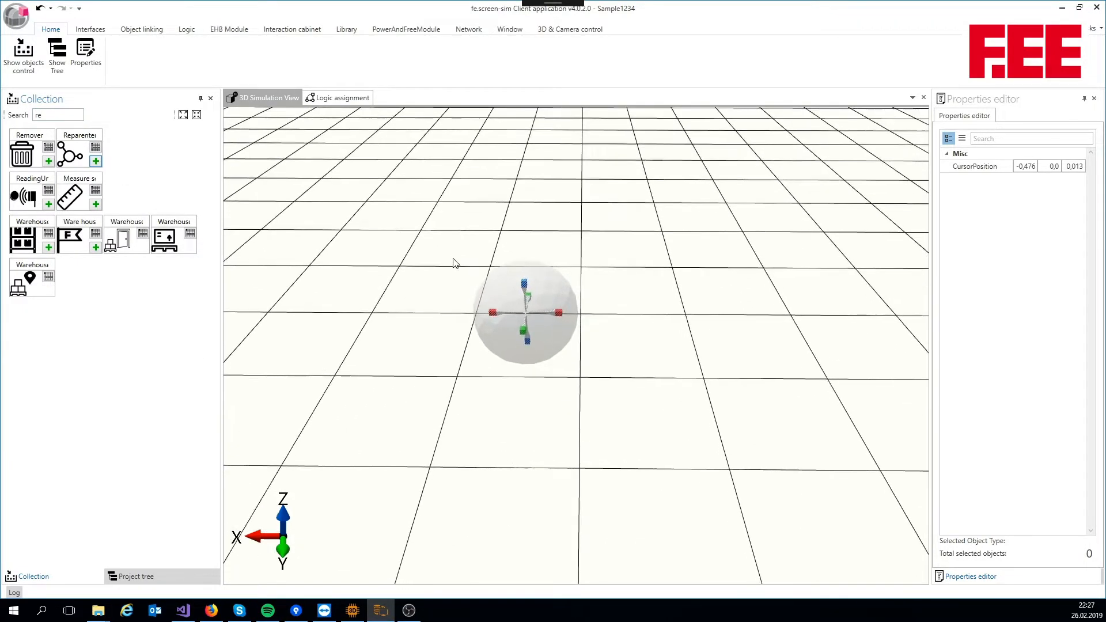
Step: Set the Reparenter sphere's local scale to 5 on all axes and deselect it
middle_click_drag(454, 263, 503, 247)
right_click_drag(505, 248, 543, 259)
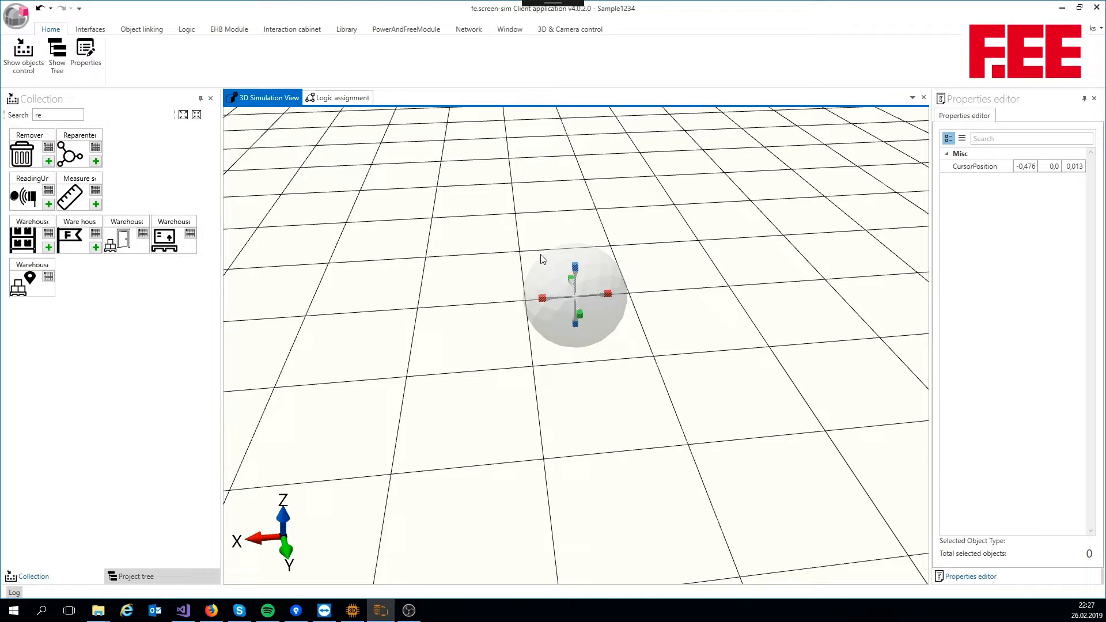
left_click(555, 283)
left_click(1019, 288)
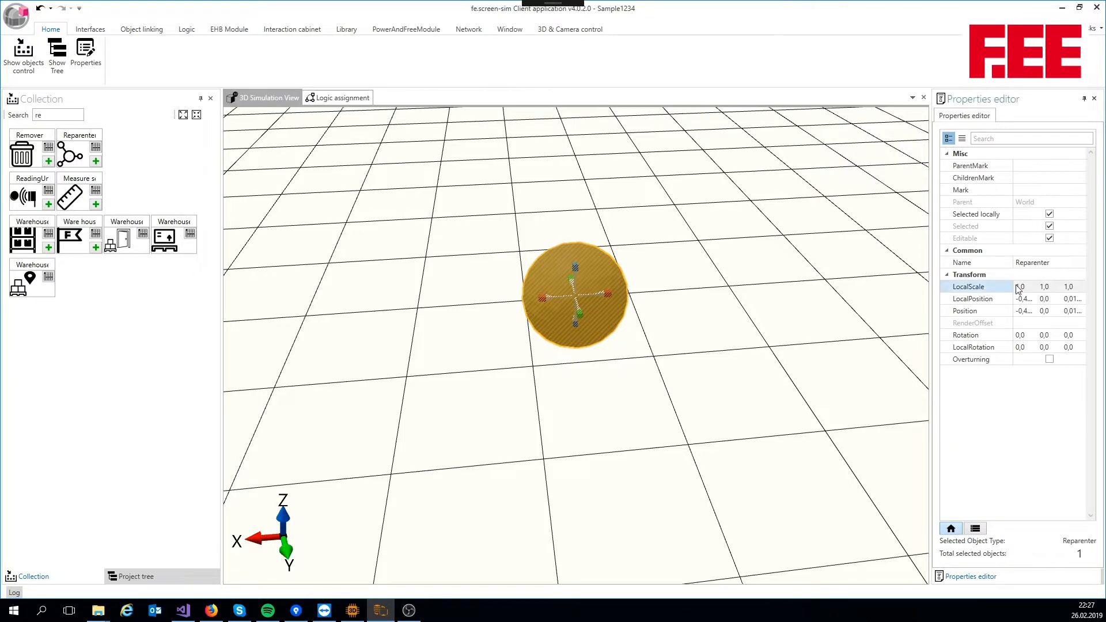
left_click(1018, 289)
type("5")
key("Tab")
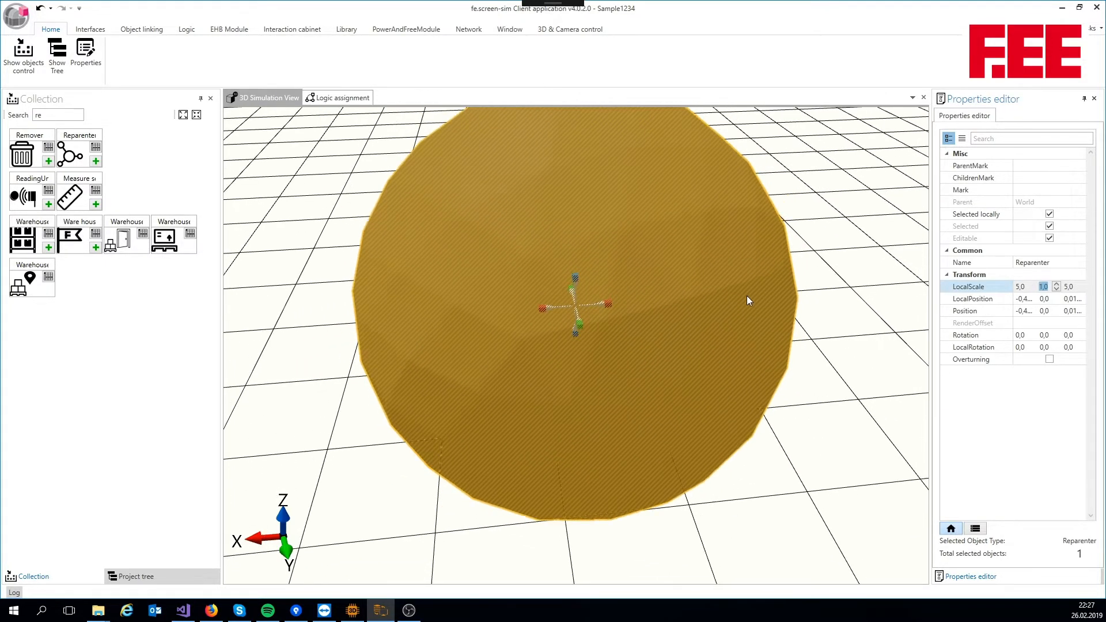
type("5")
left_click(773, 276)
left_click(666, 311)
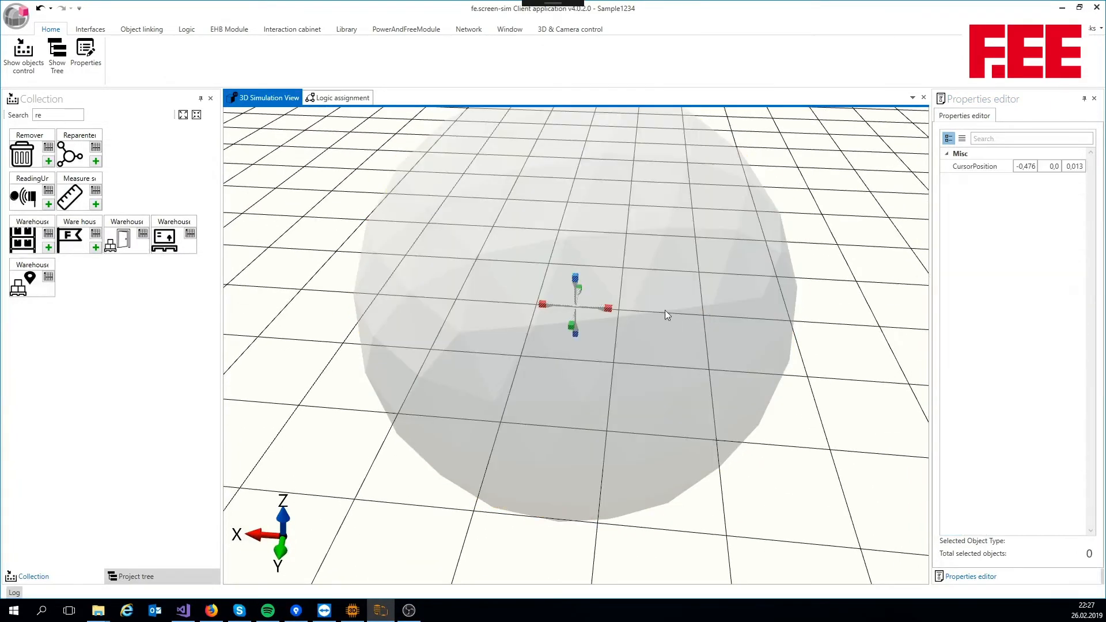
Step: Add three Decoration cubes inside the Reparenter sphere at different 3D cursor positions, the last at about X -1.039, Y 1.166
middle_click_drag(613, 314, 565, 284)
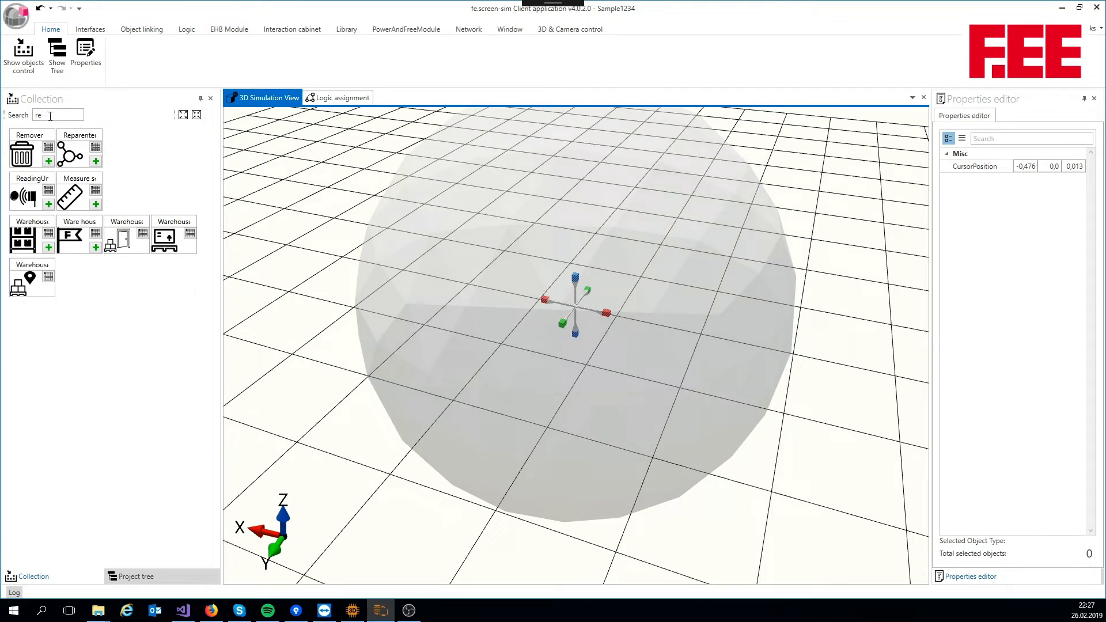
left_click_drag(49, 115, 23, 116)
type("de")
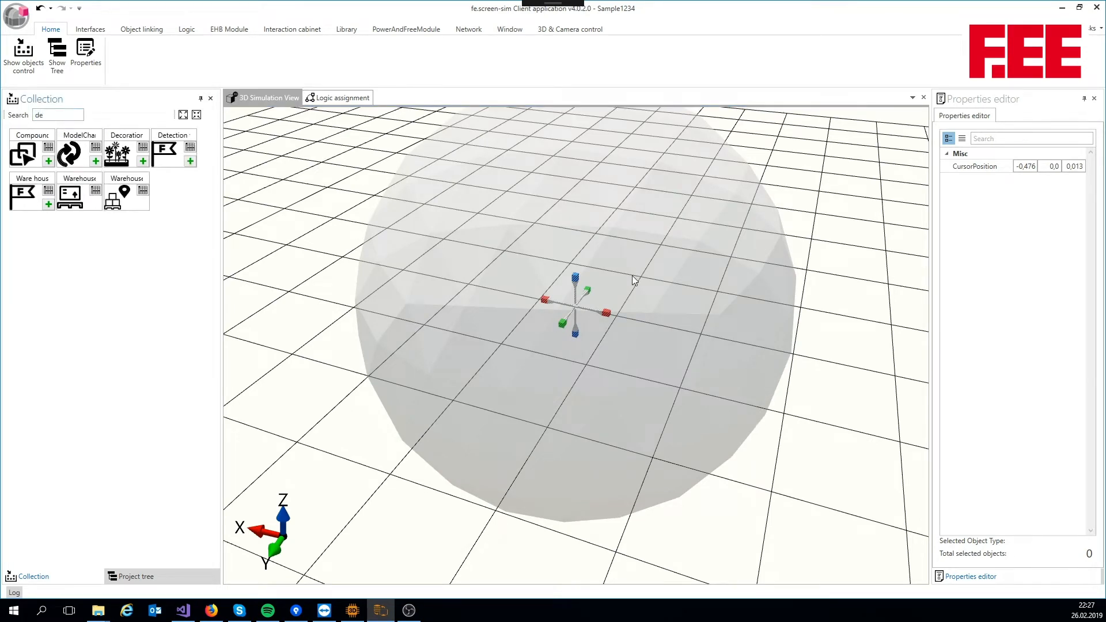
middle_click_drag(590, 292, 451, 230)
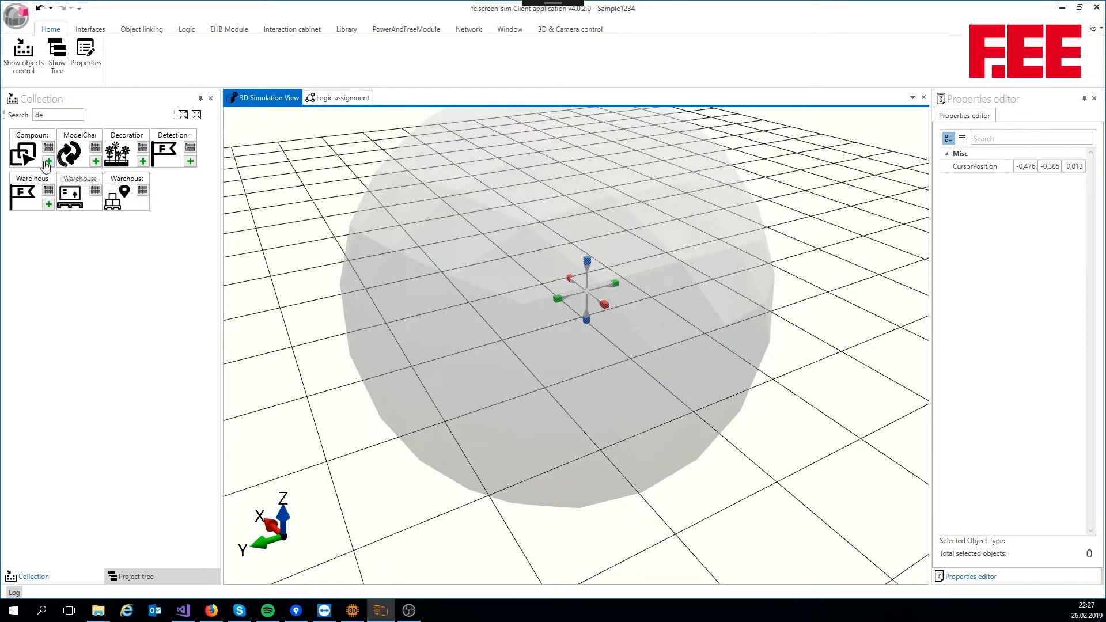
left_click(143, 161)
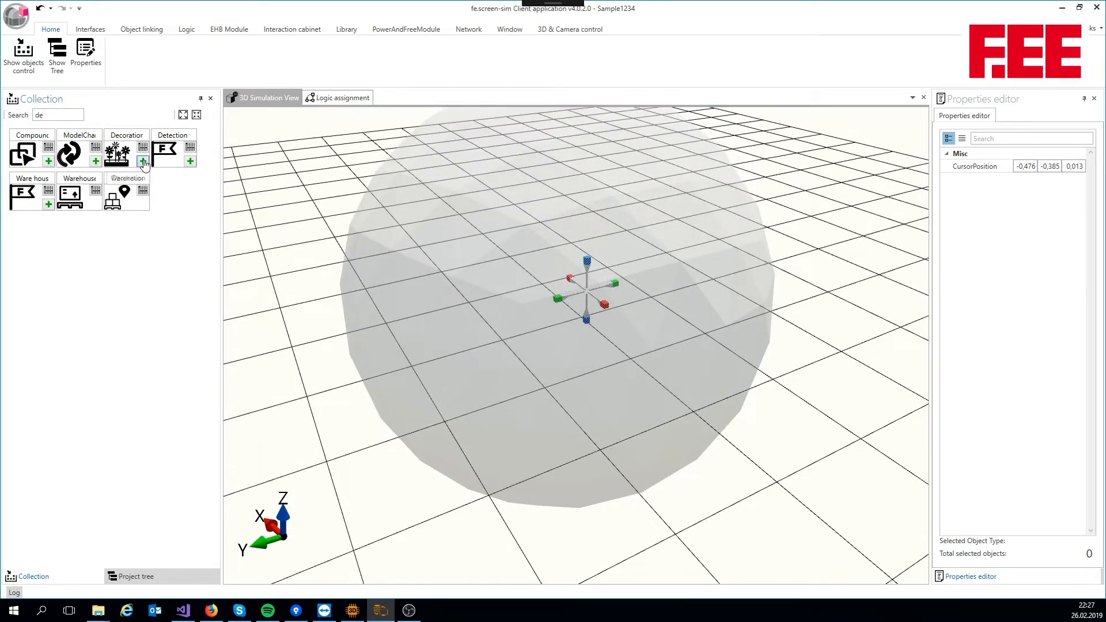
left_click_drag(610, 304, 477, 330)
left_click(143, 161)
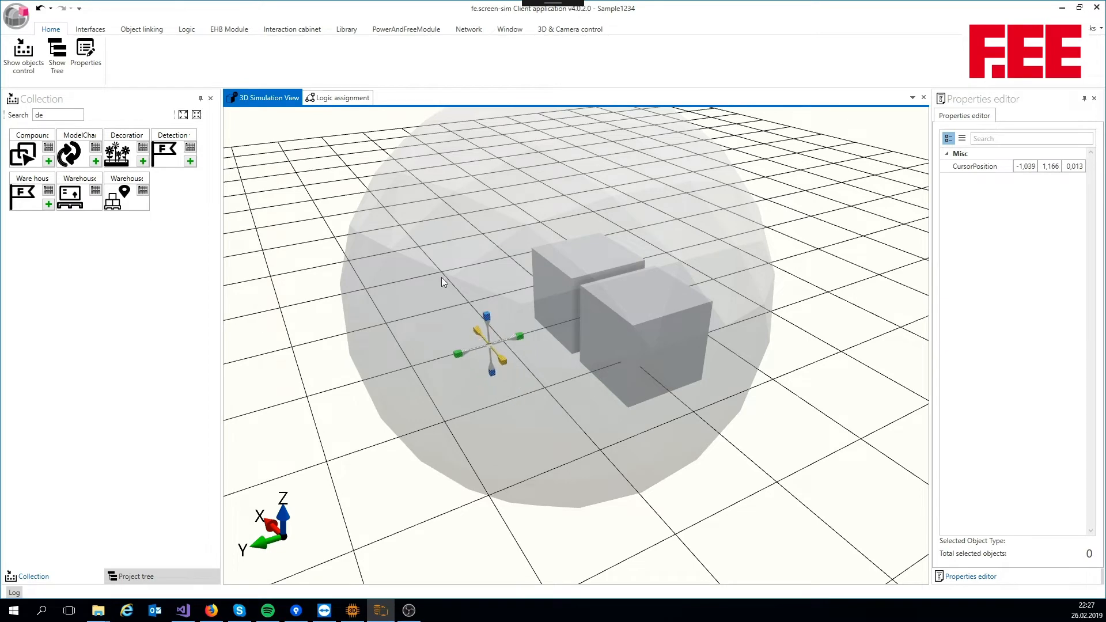
left_click(144, 162)
Step: Set the Reparenter's ParentMark to P and its ChildrenMark to C
middle_click_drag(339, 227, 438, 246)
left_click(438, 247)
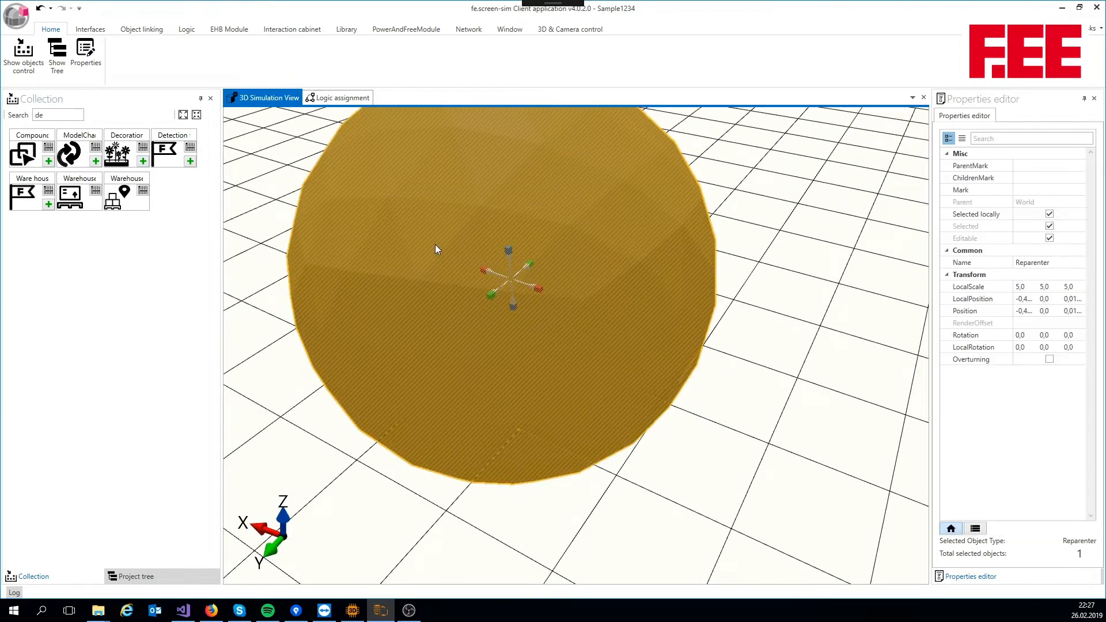
left_click(1048, 166)
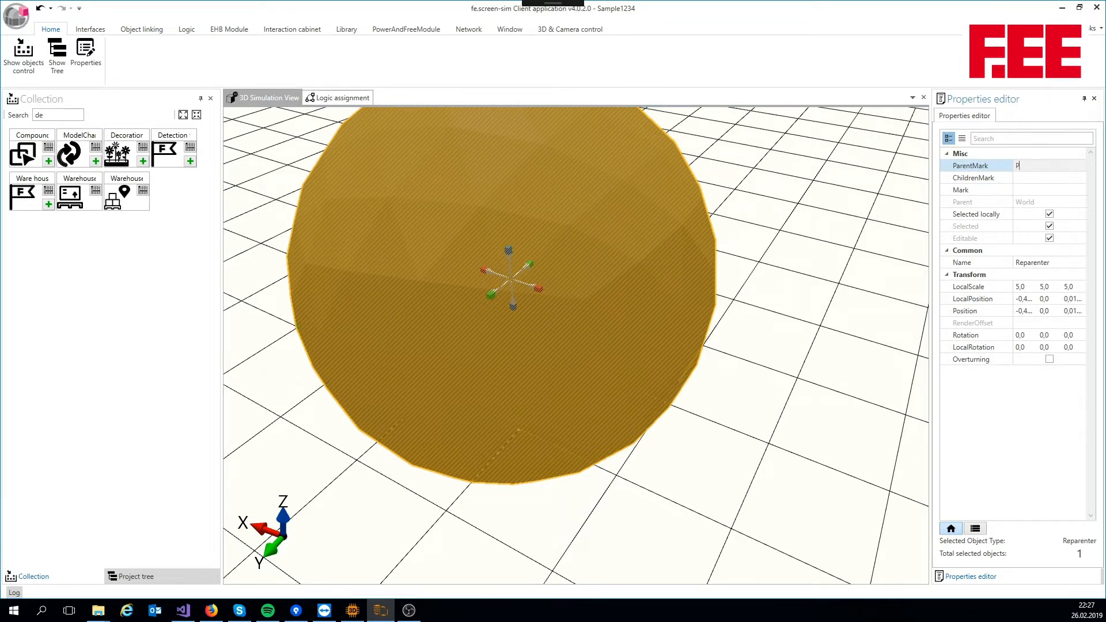
key("Tab")
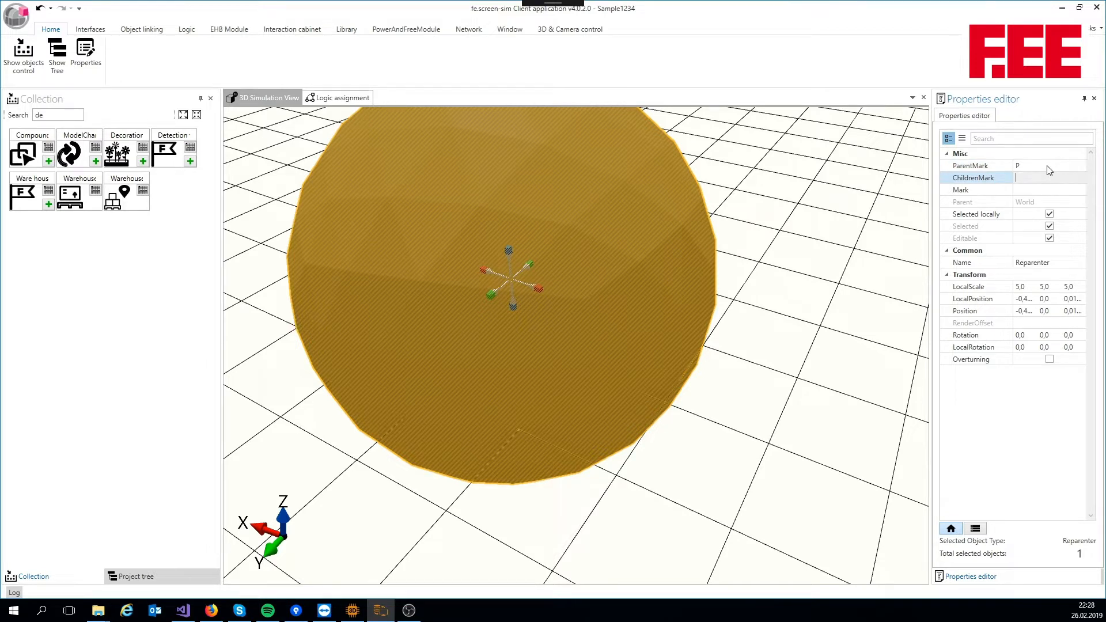
type("C")
key("Tab")
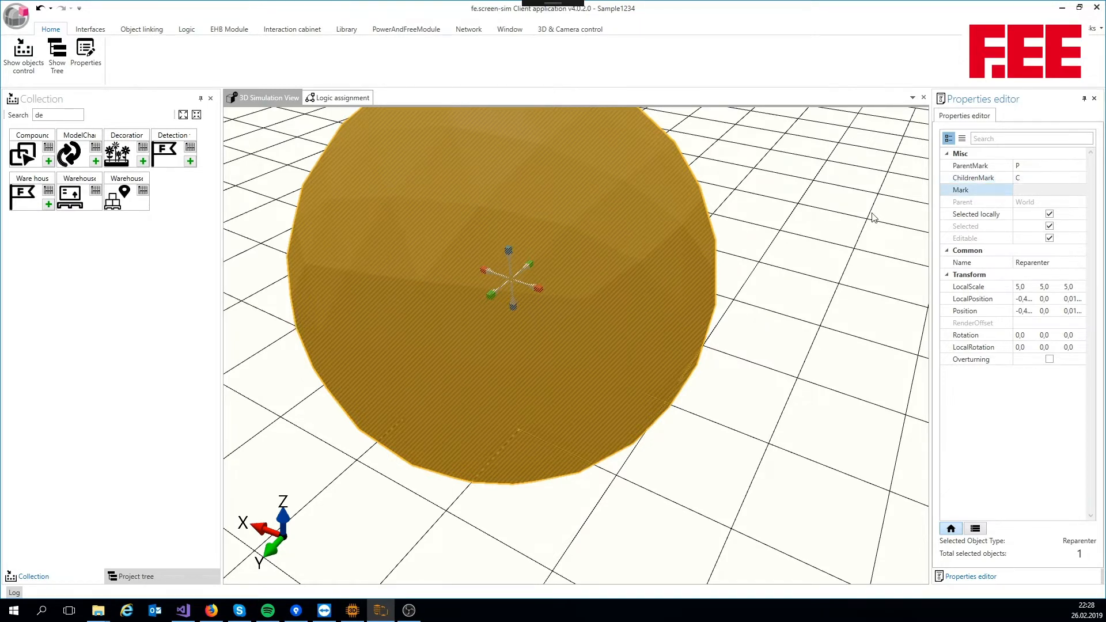
Step: Select the front Decoration cube inside the sphere and set its Mark to P
scroll(789, 222, "down", 3)
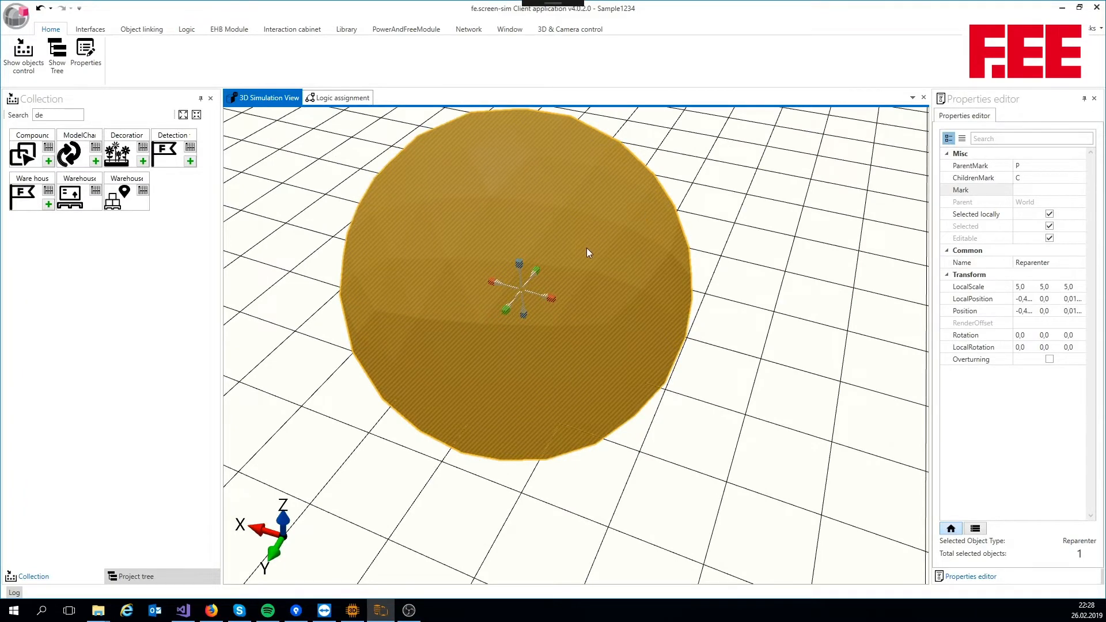
scroll(586, 248, "up", 2)
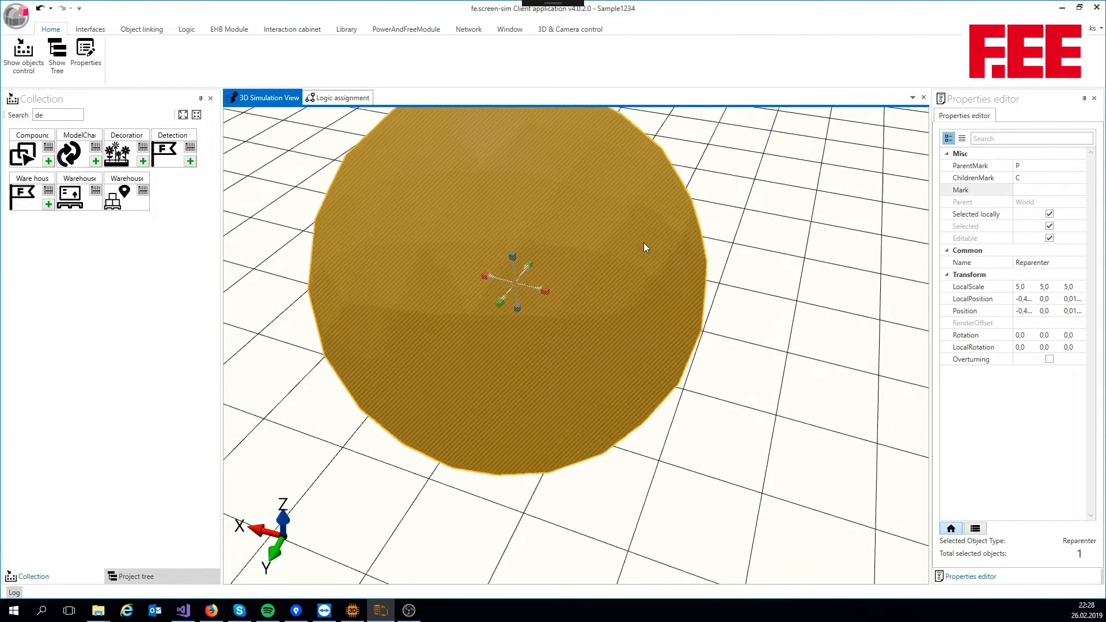
middle_click_drag(644, 244, 695, 221)
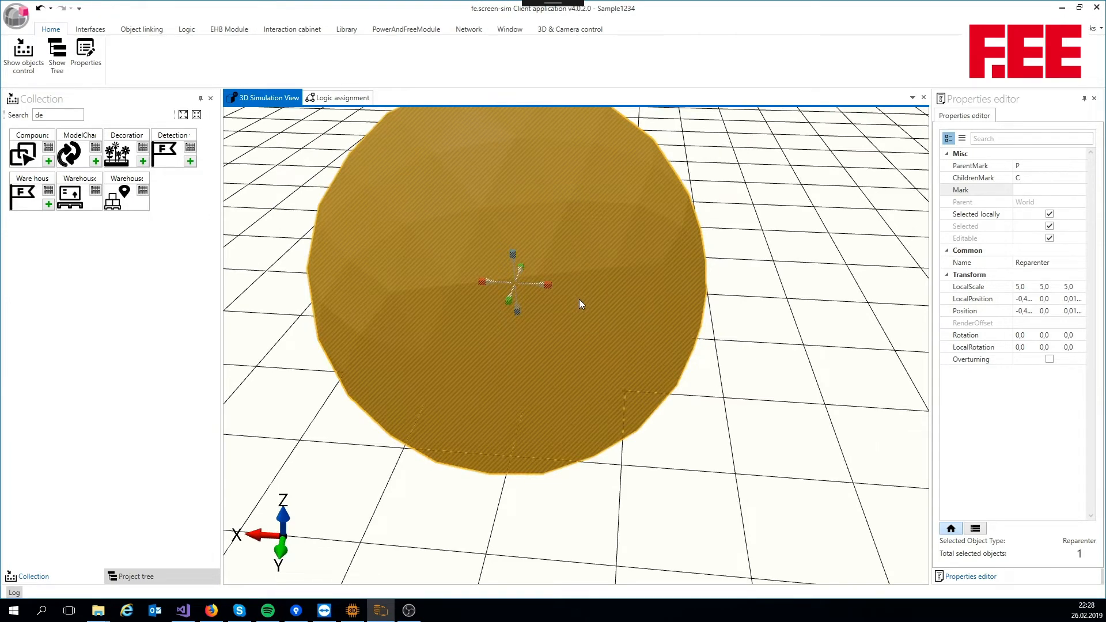
middle_click_drag(596, 287, 565, 286)
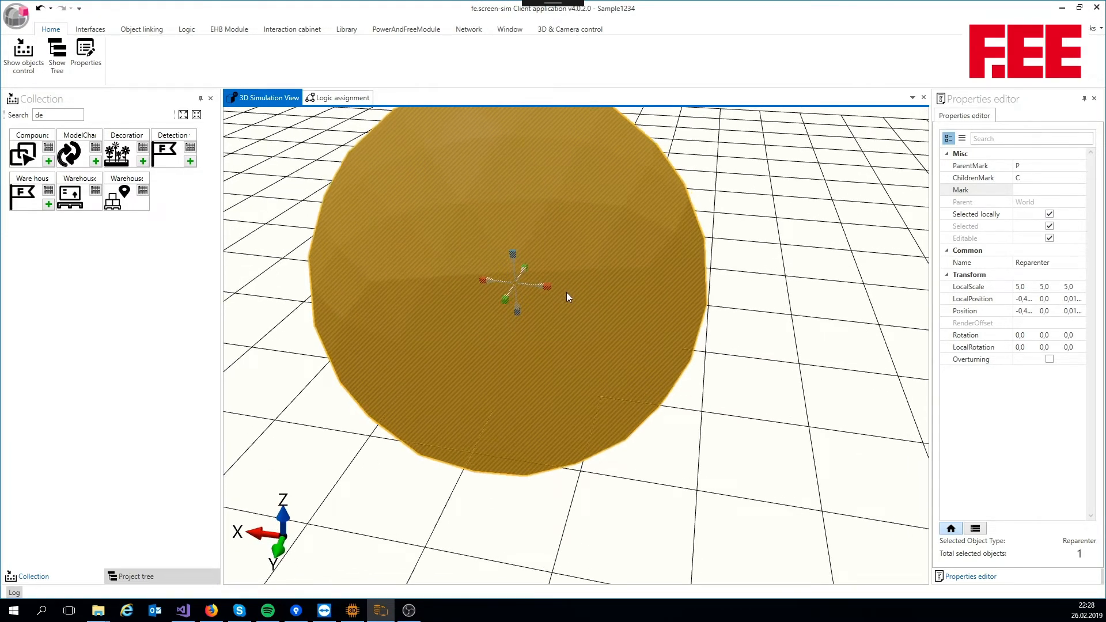
left_click(574, 323)
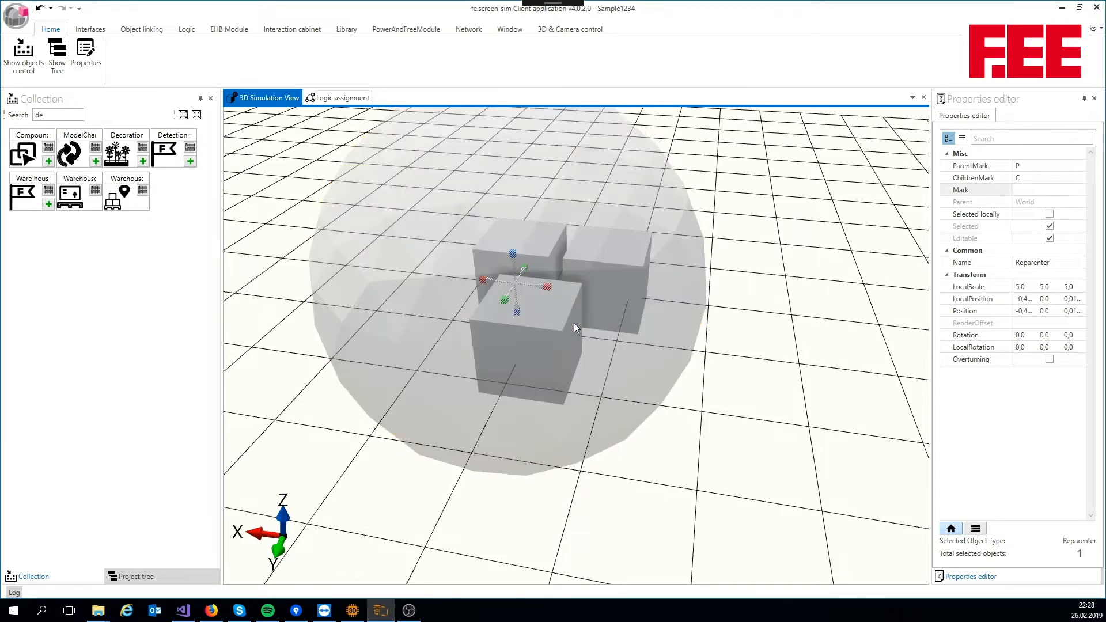
left_click(535, 320)
left_click(536, 320)
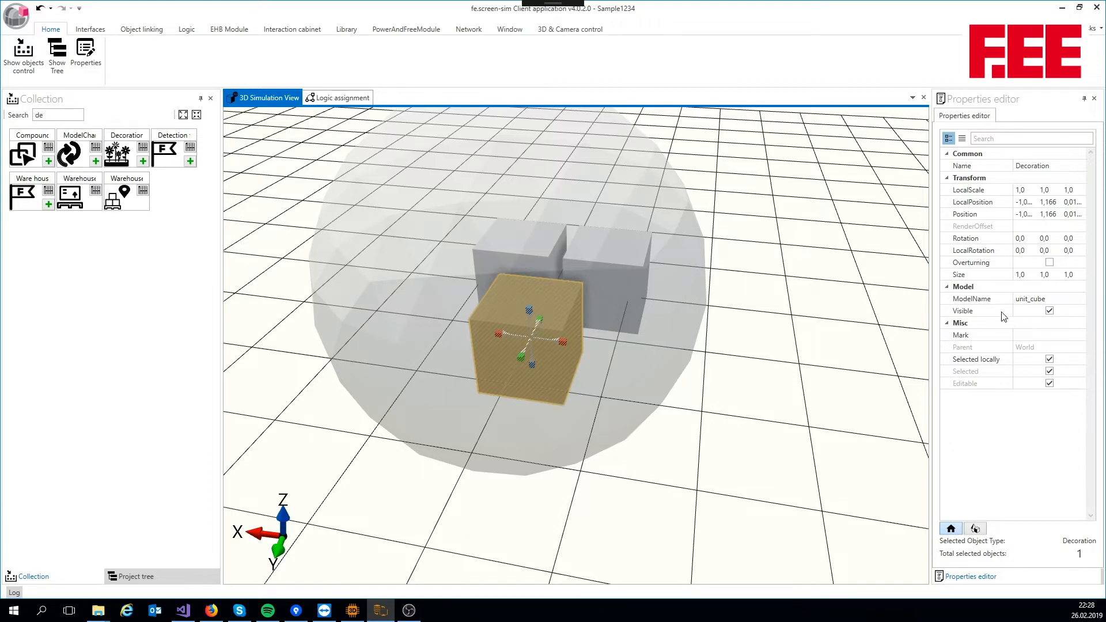
left_click(1029, 334)
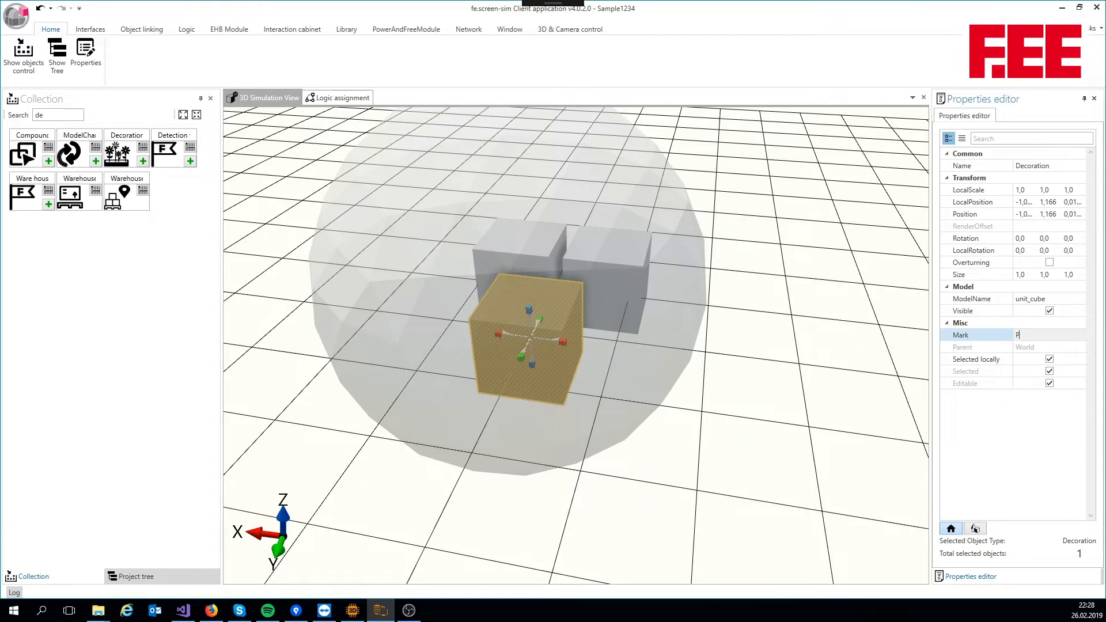
Step: Select the Decoration cube on the negative X side of the sphere and set its Mark to C
left_click(624, 271)
left_click(624, 271)
left_click(624, 271)
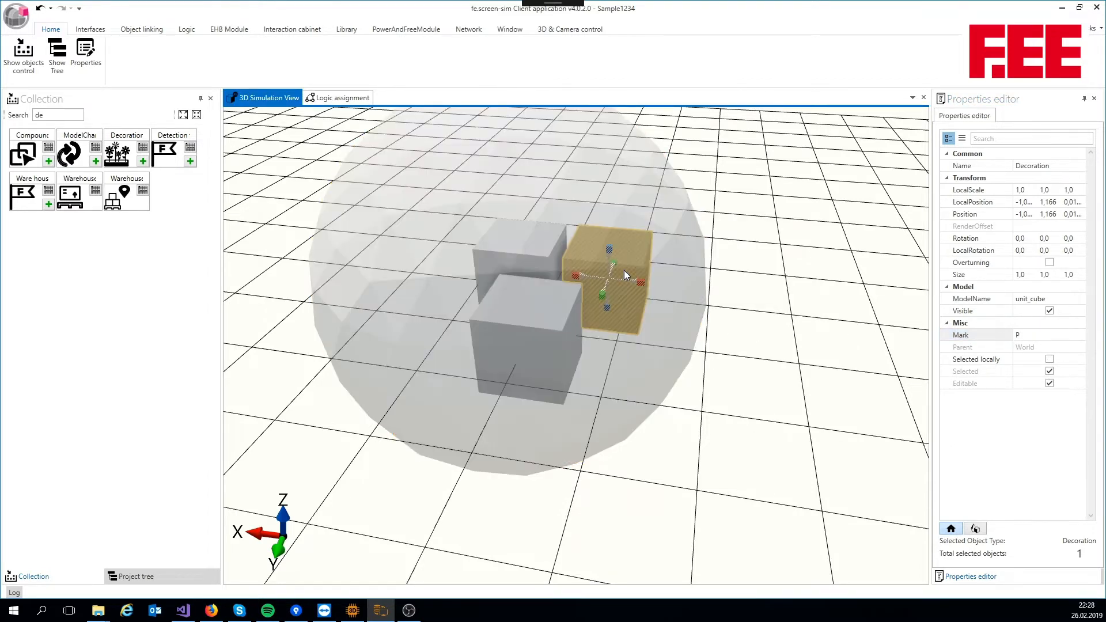
left_click(1037, 332)
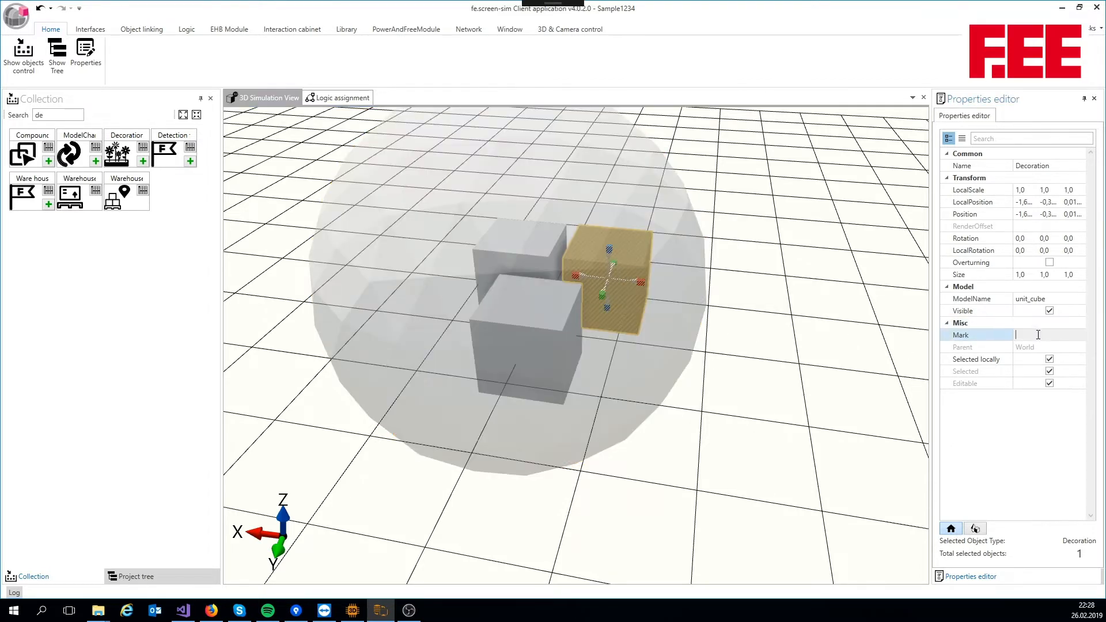
type("C")
Step: Select the remaining rear Decoration cube behind the P-marked cube and set its Mark to C
left_click(544, 256)
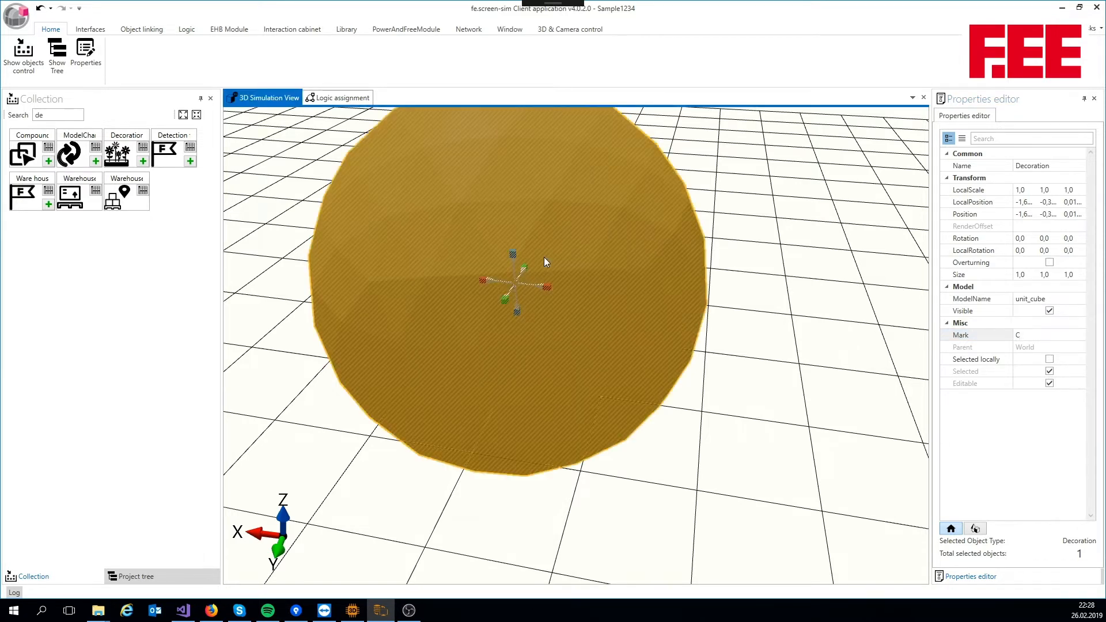
left_click(544, 257)
left_click(544, 257)
left_click(544, 257)
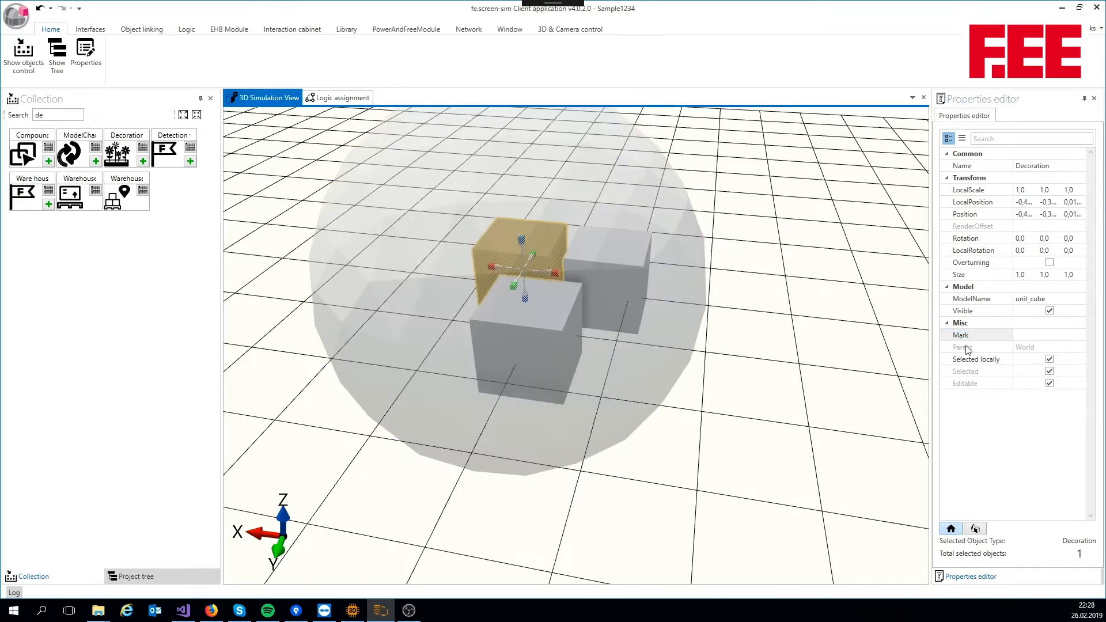
left_click(1037, 335)
type("C")
left_click(864, 310)
Step: Deselect the rear cube in the project tree and move the 3D cursor outside the sphere to about X -3.885
left_click(57, 55)
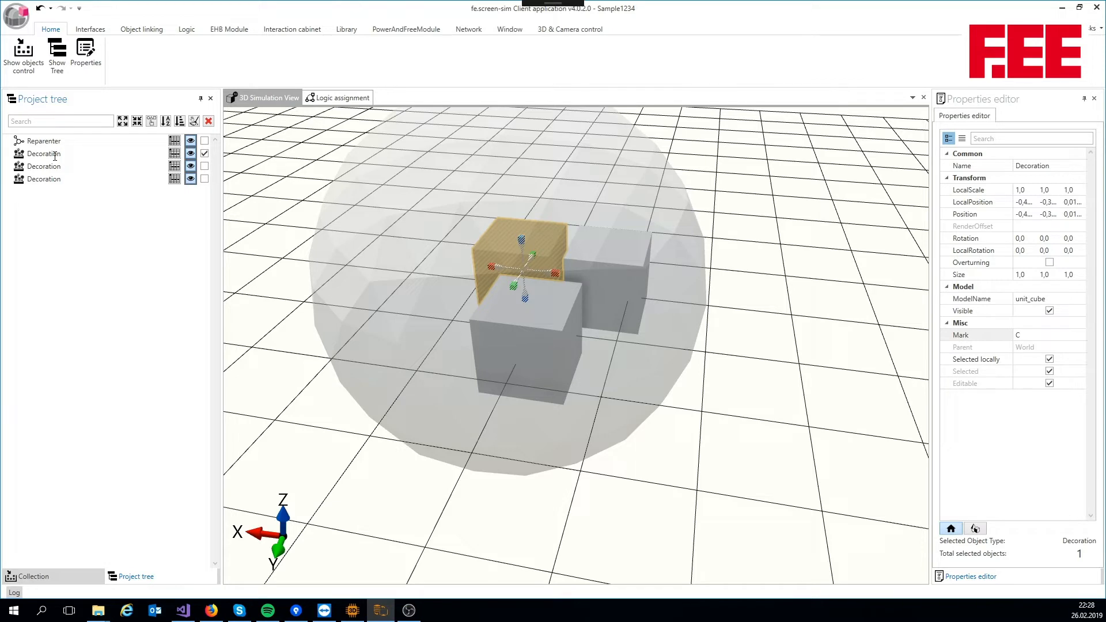
left_click(204, 153)
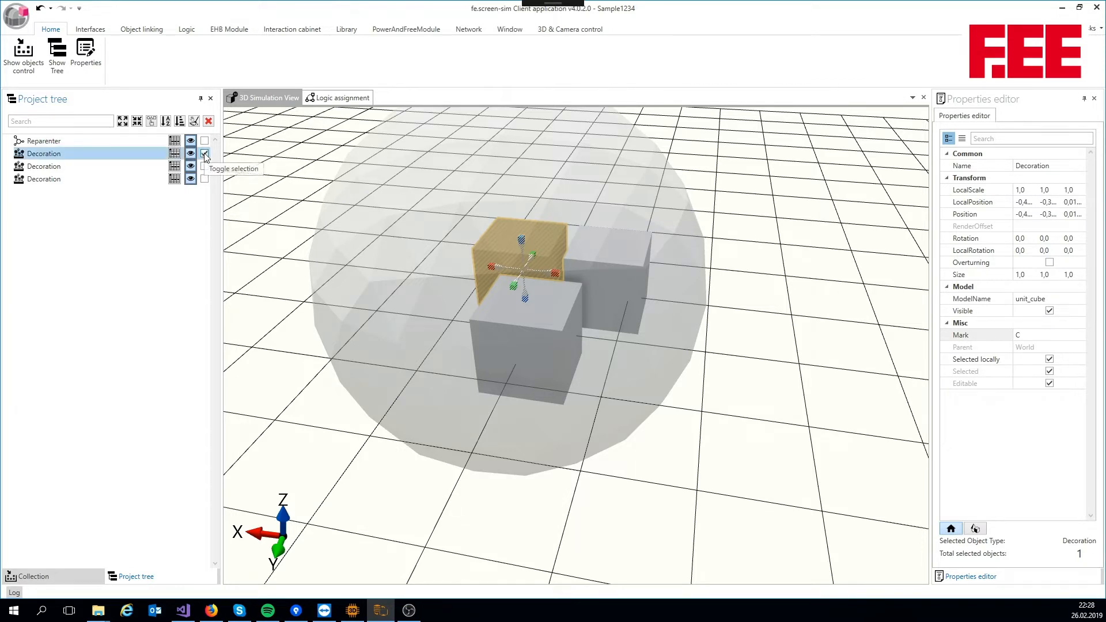
left_click_drag(554, 272, 784, 303)
right_click_drag(733, 232, 666, 229)
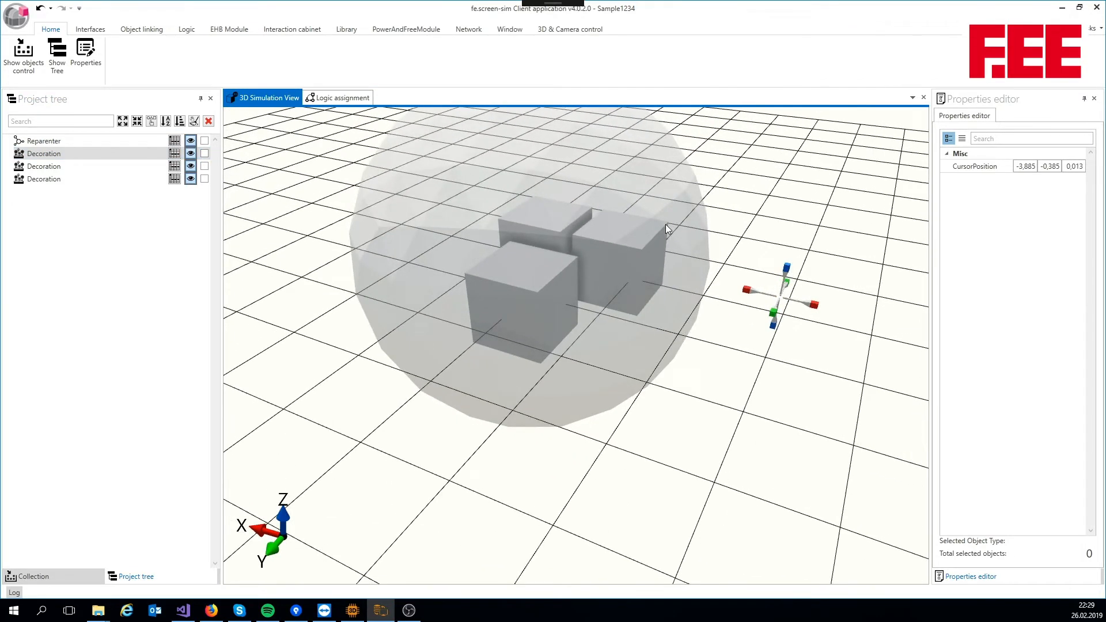
Step: Find the Button in the object collection and add one at the 3D cursor beside the sphere
left_click(23, 55)
left_click(33, 116)
type("but")
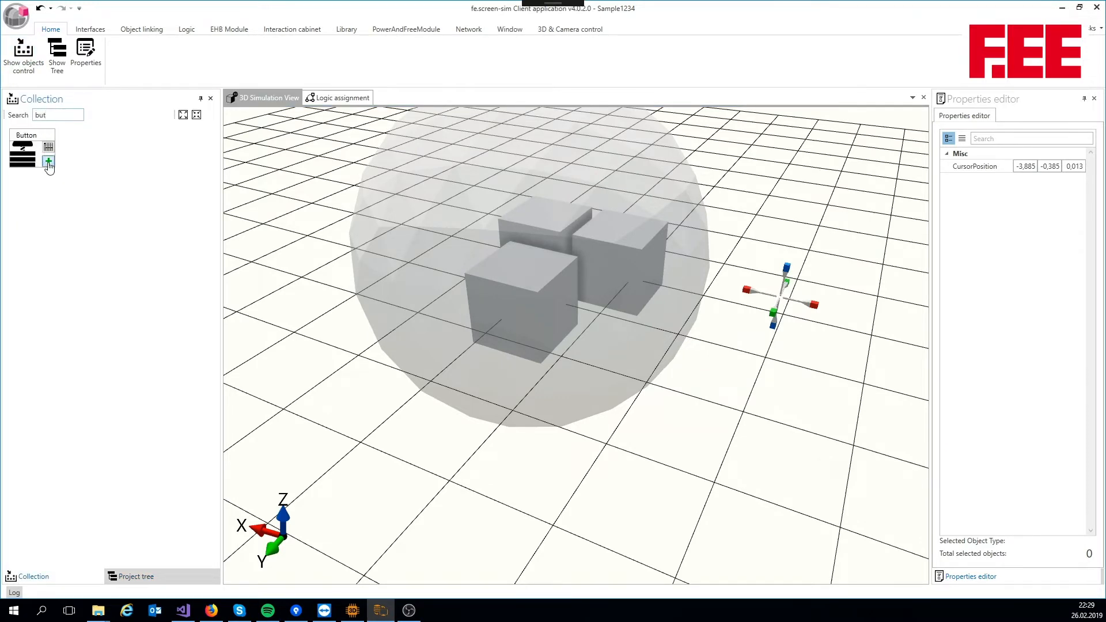
left_click(48, 163)
middle_click_drag(654, 206, 730, 205)
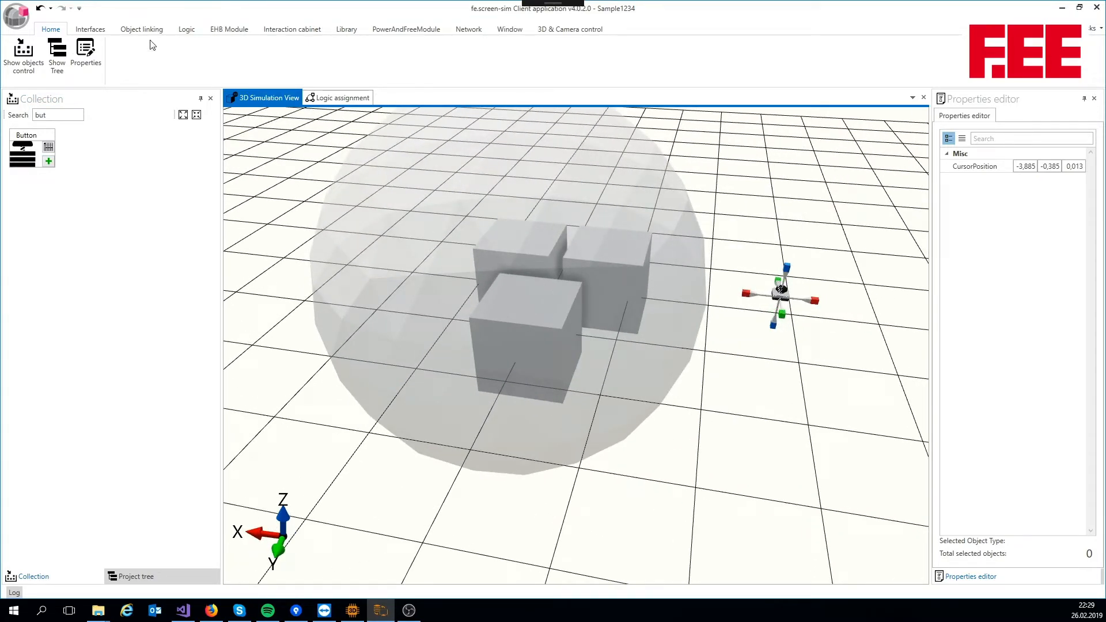
Step: Open a logic assignment canvas and place the Button and the Reparenter on it as slot holders
left_click(186, 30)
left_click(30, 56)
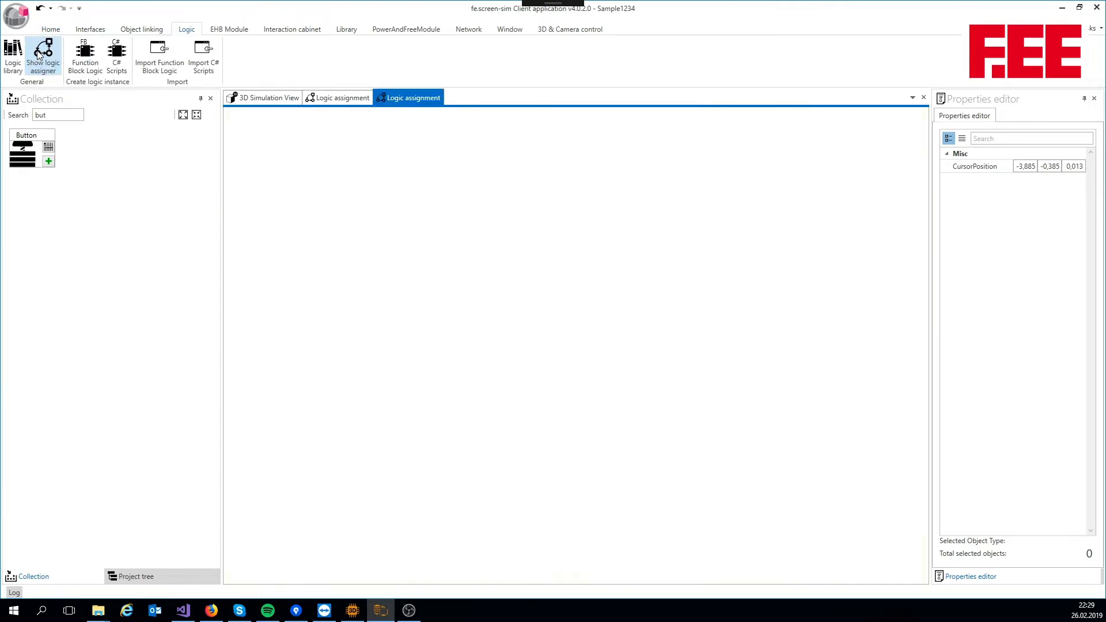
left_click(248, 195)
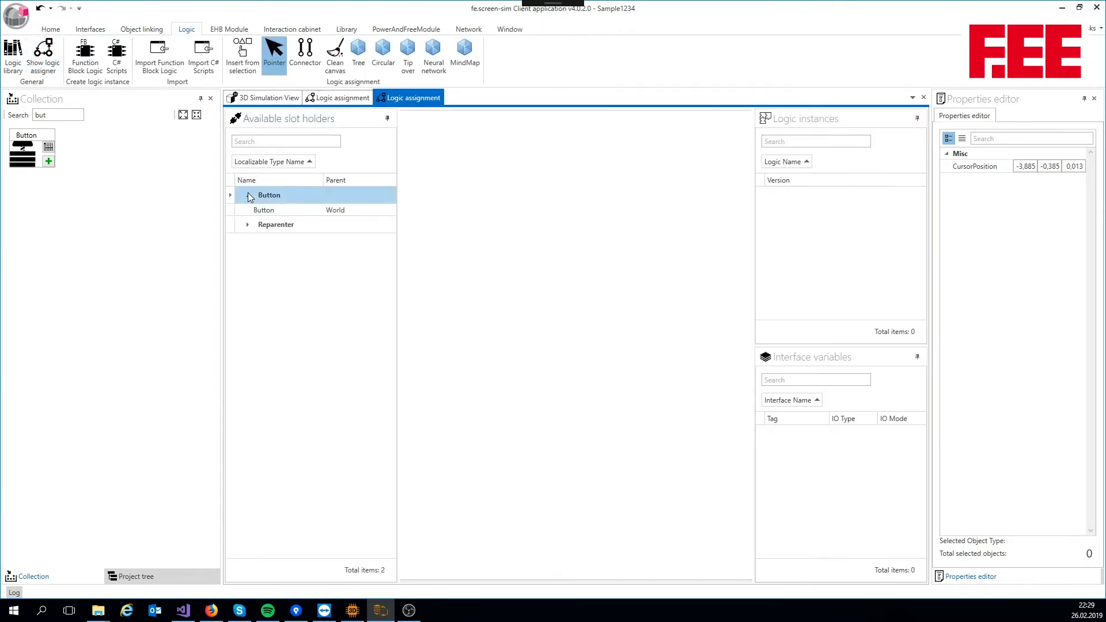
left_click_drag(266, 210, 440, 160)
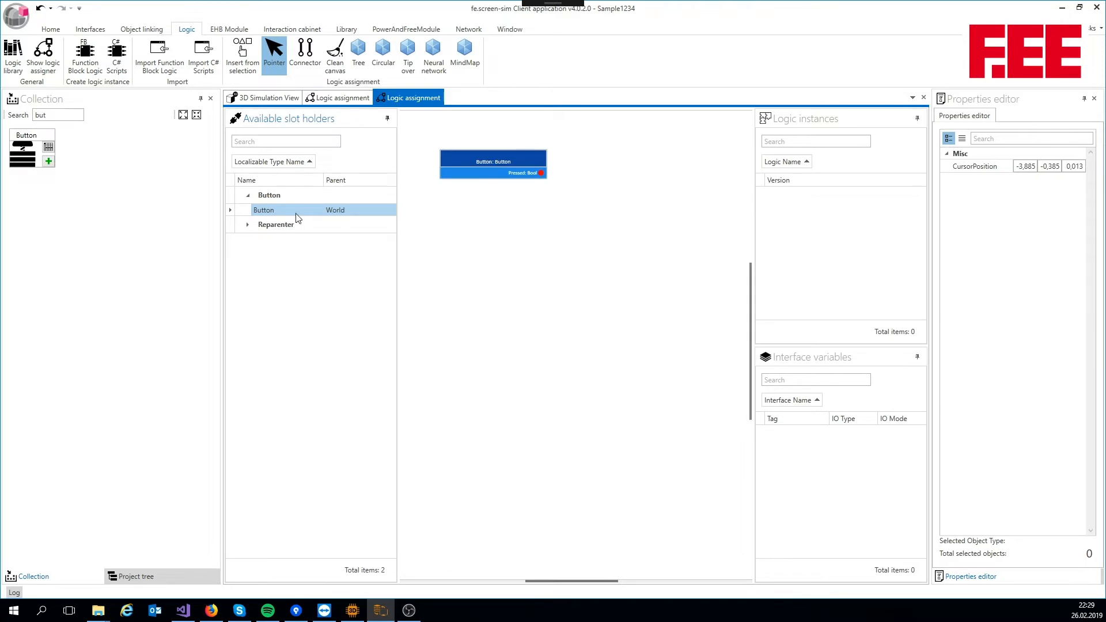
left_click(248, 224)
left_click_drag(271, 239, 563, 229)
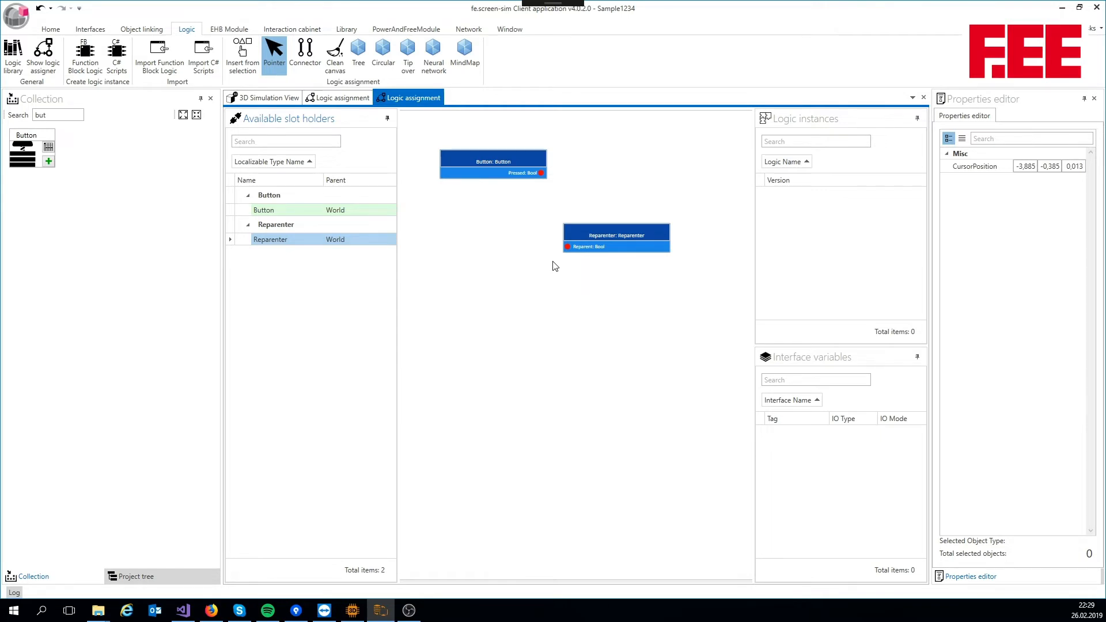
Step: Connect the Button's Pressed output to the Reparenter's Reparent input and return to the 3D simulation view
left_click(304, 55)
left_click_drag(545, 173, 567, 246)
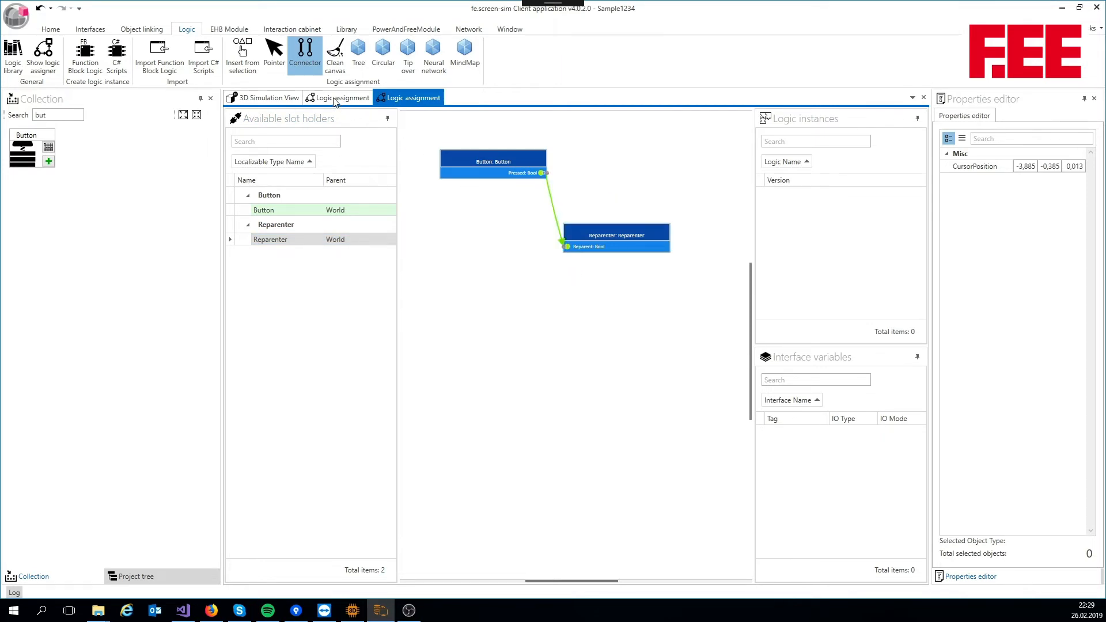
left_click(280, 99)
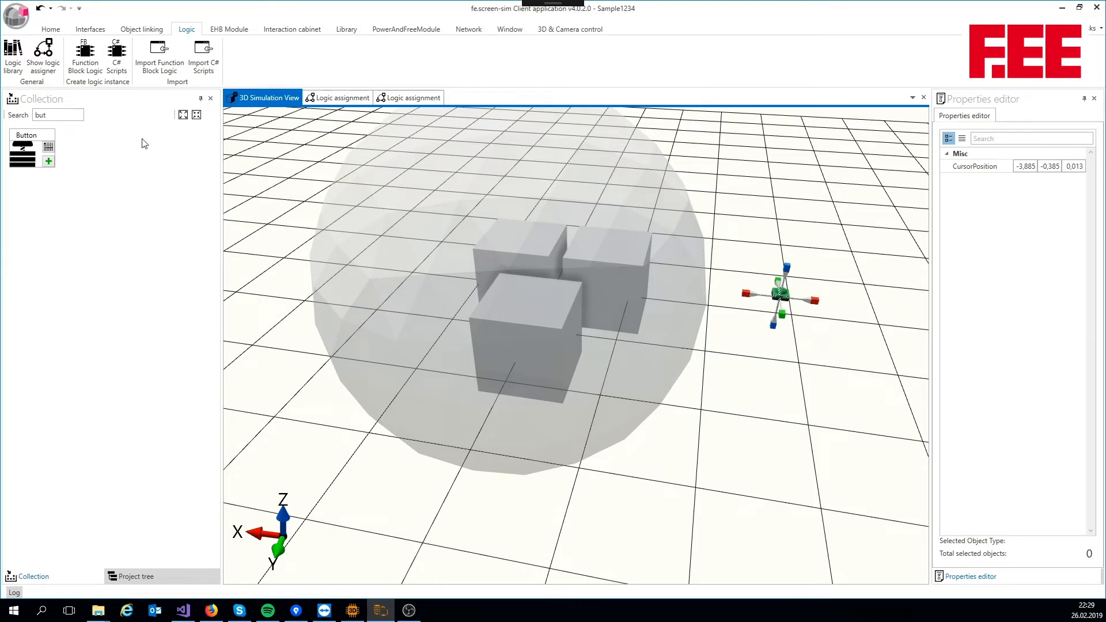
Step: Show the project tree and inspect the Mark of the parent Decoration and of its first child Decoration
left_click(51, 30)
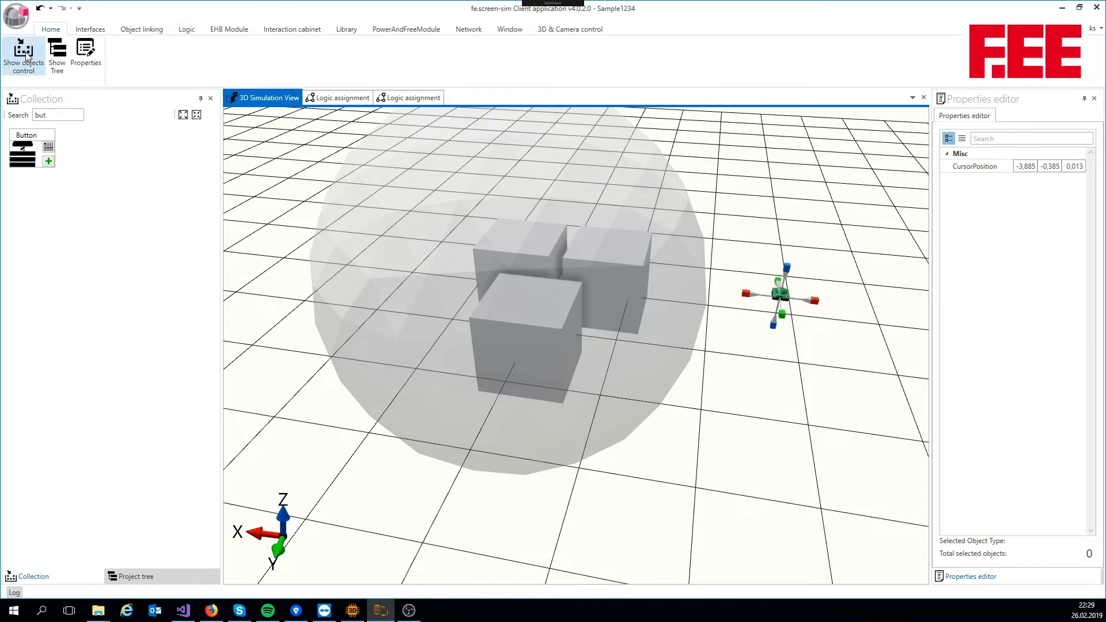
left_click(57, 53)
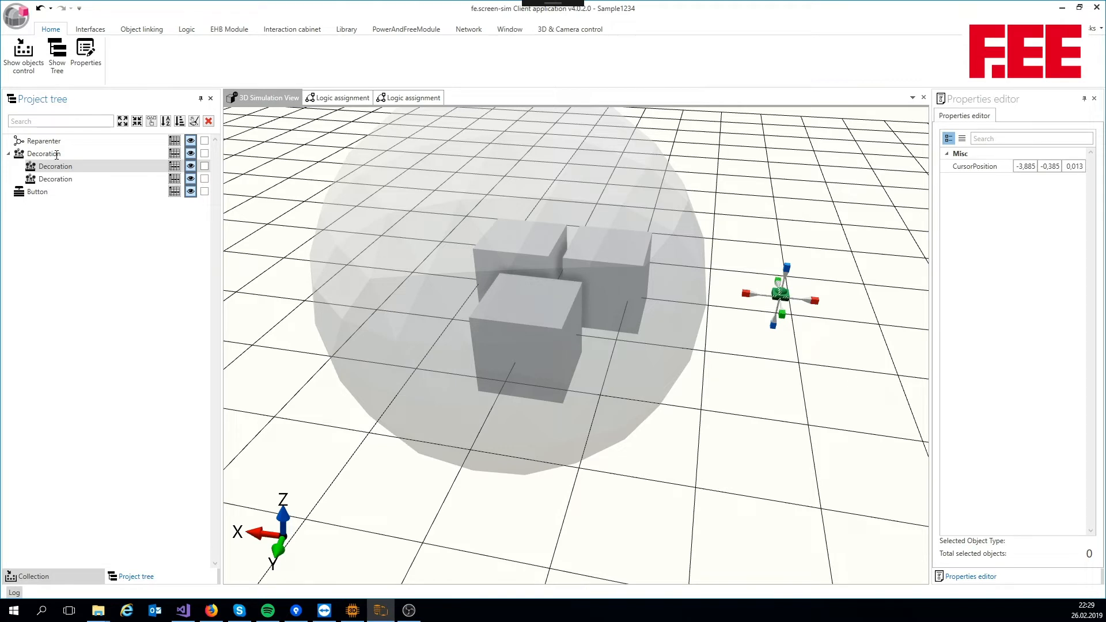
left_click(204, 155)
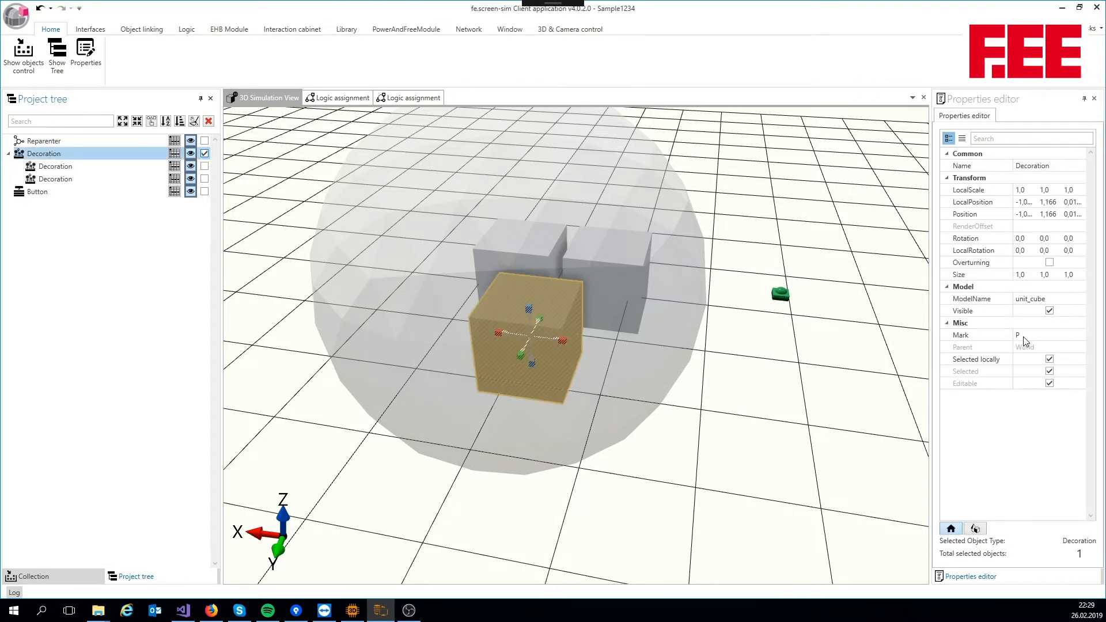
left_click(1026, 336)
left_click(885, 336)
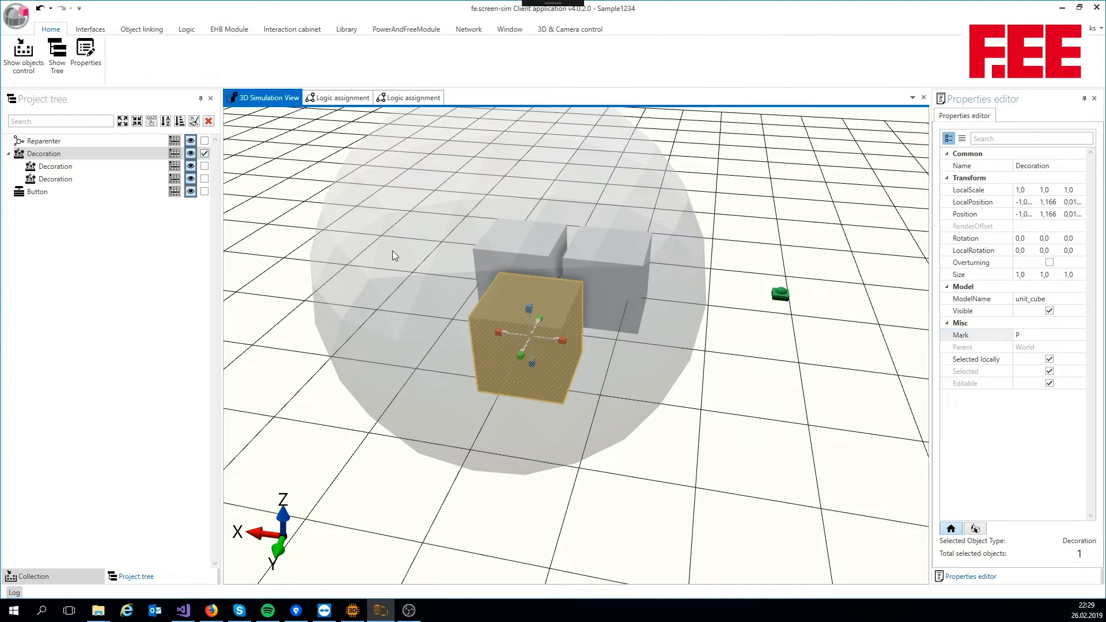
left_click(204, 160)
left_click(205, 167)
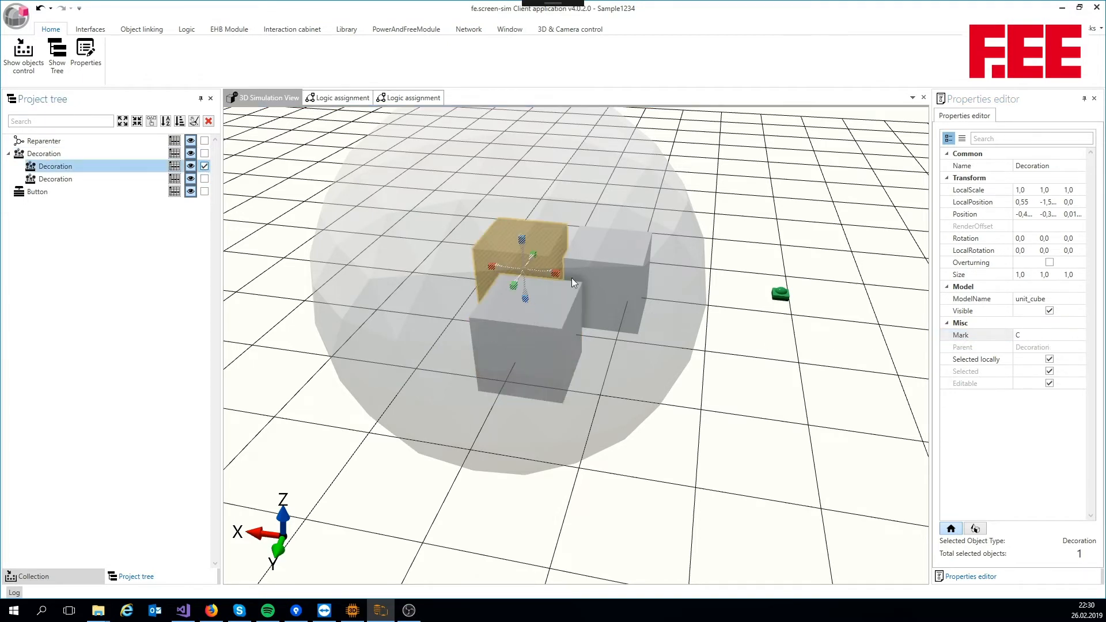
Step: Select the Reparenter sphere, check its ParentMark and ChildrenMark properties, and clear the selection
left_click(716, 351)
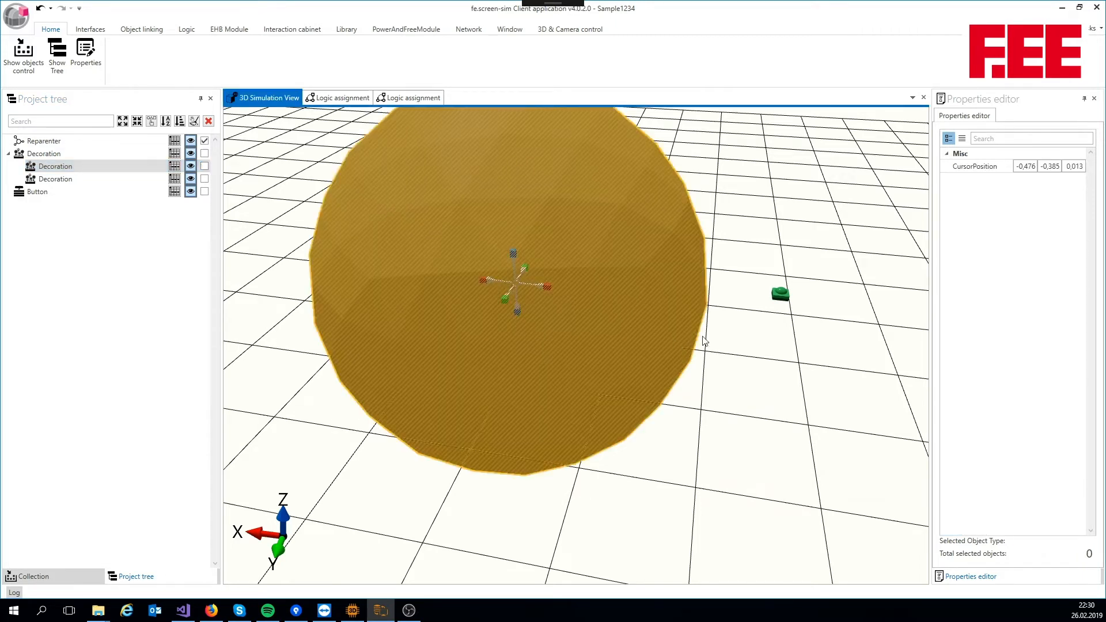
left_click(703, 339)
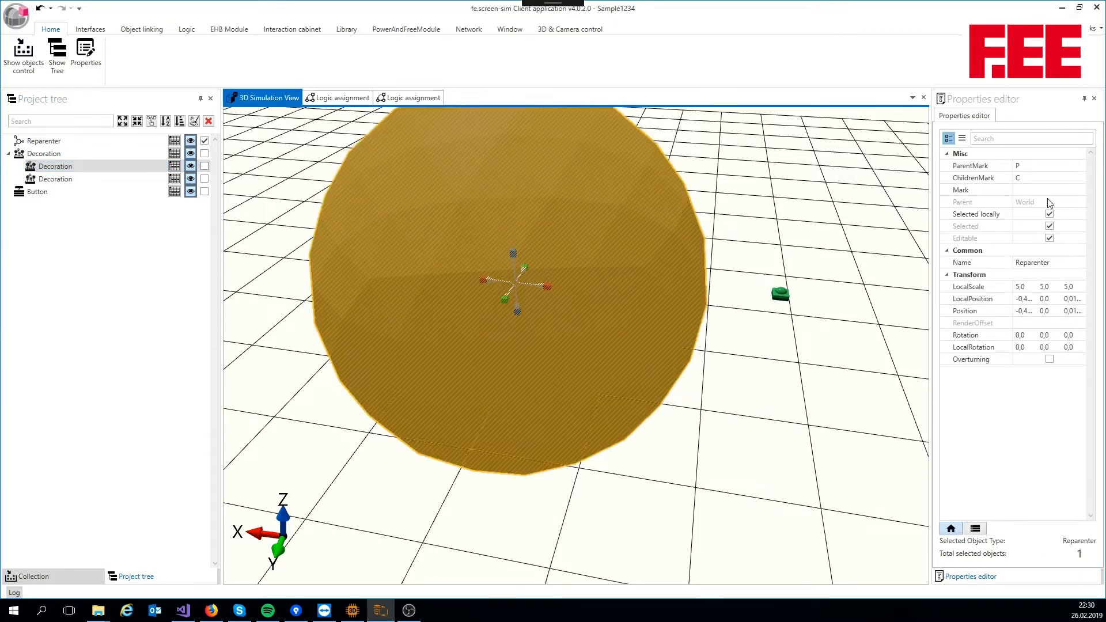
left_click(1035, 165)
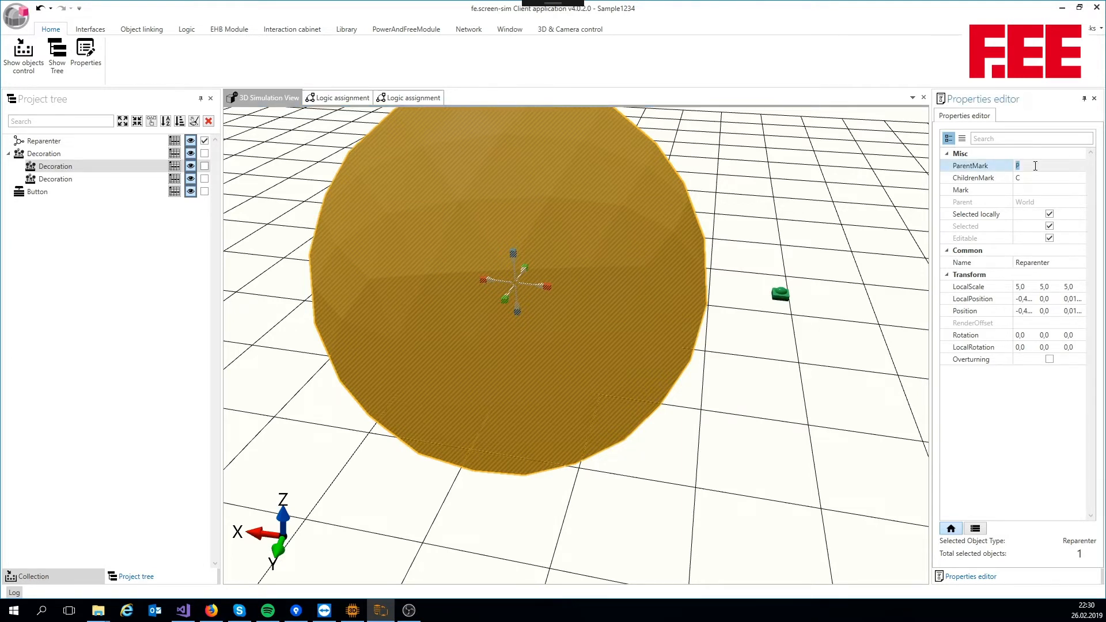
left_click(1027, 178)
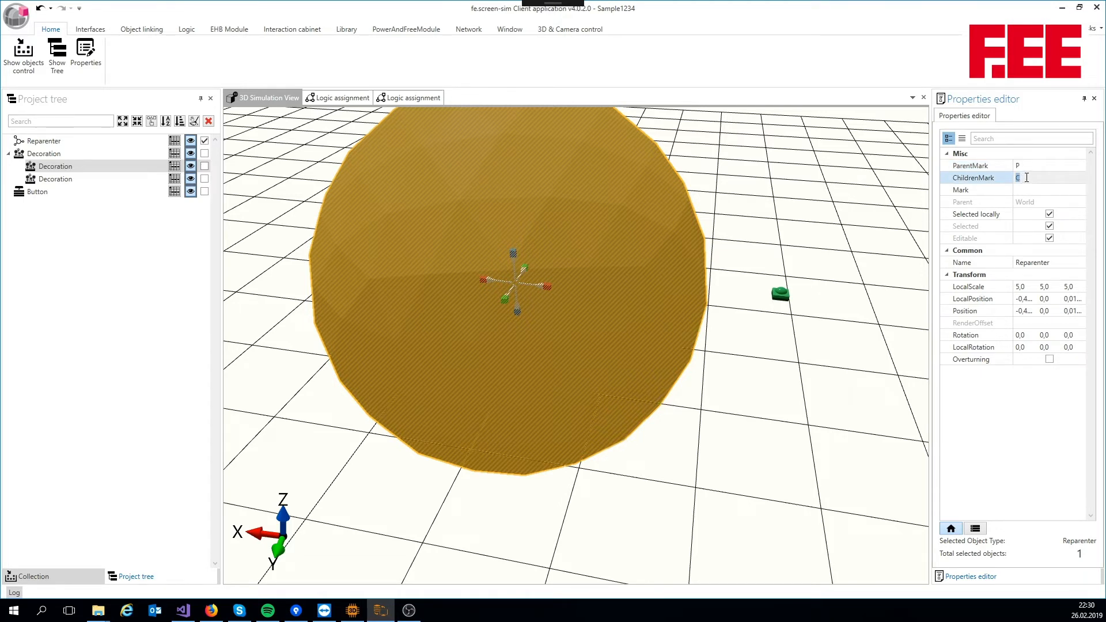
scroll(809, 262, "down", 2)
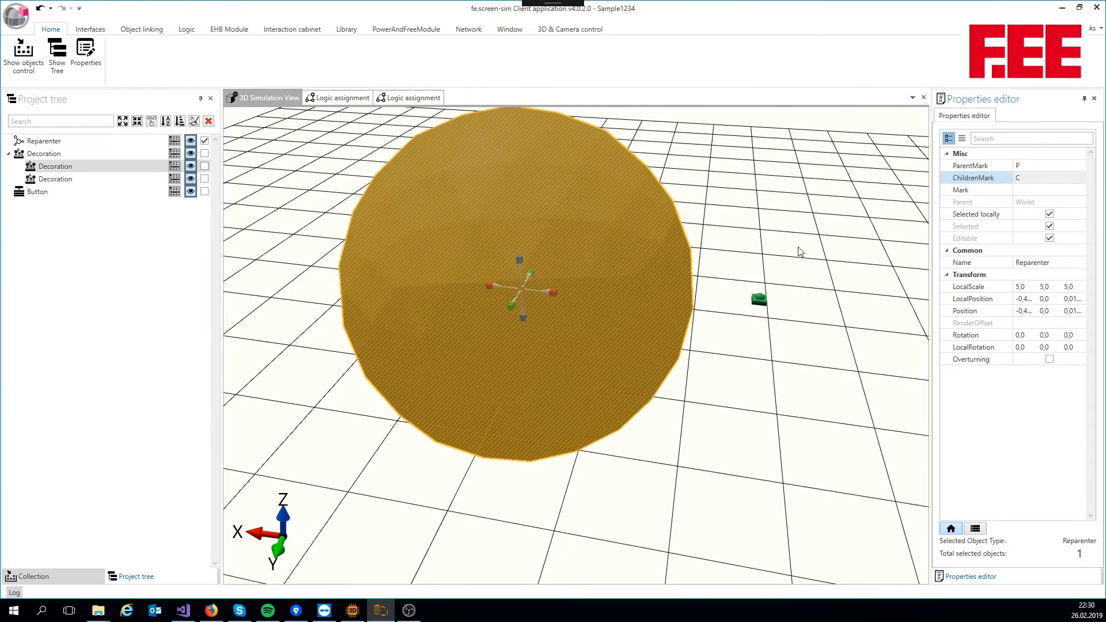
middle_click_drag(797, 247, 796, 262)
left_click(797, 266)
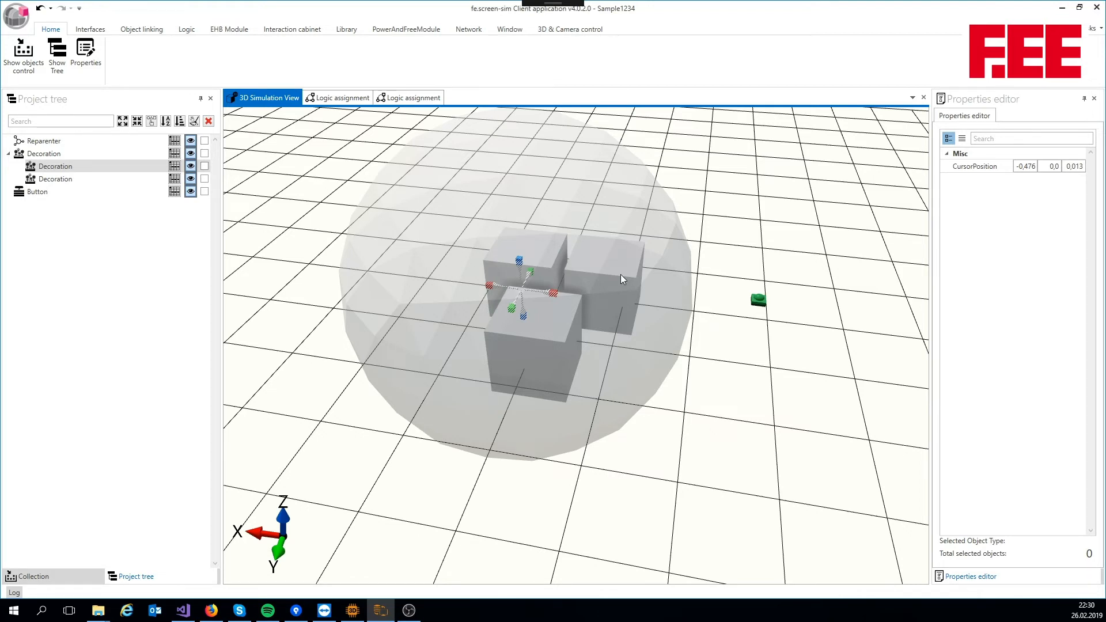
Step: Append ";zweite" to the front parent cube's Mark as a trial second mark, and remove the addition again
left_click(565, 321)
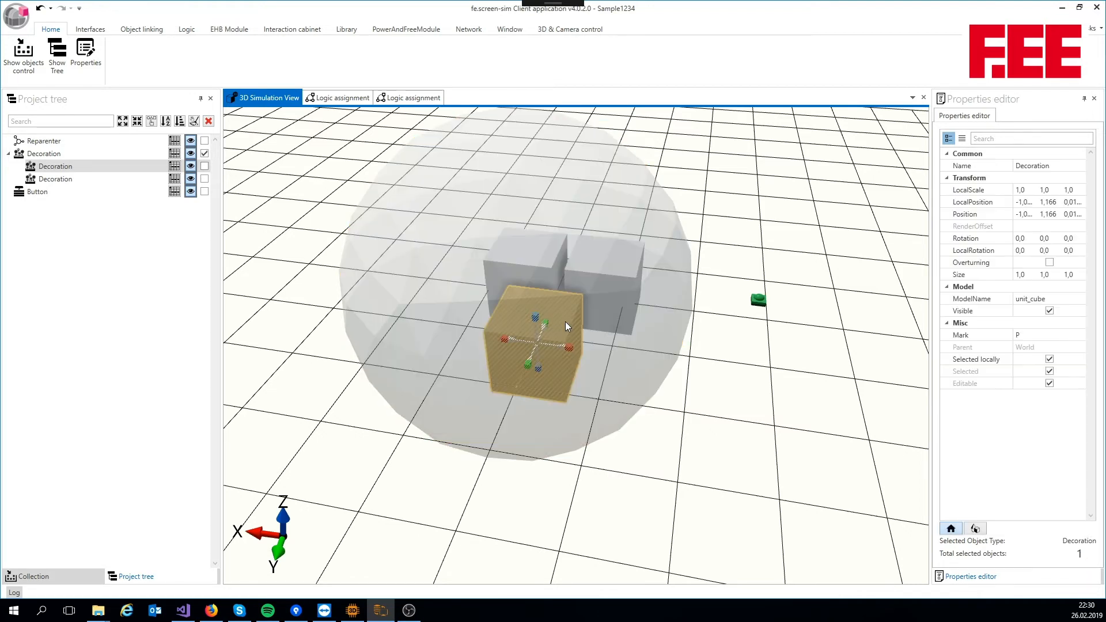
left_click(1035, 336)
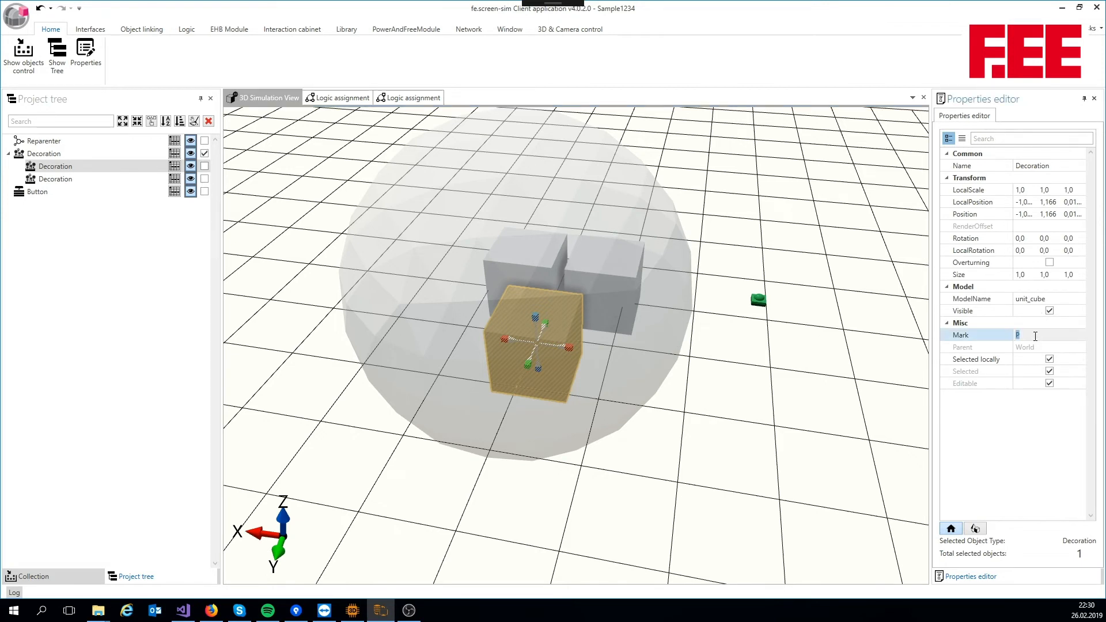
left_click(1035, 336)
type(";zweite")
double_click(1032, 335)
key("Delete")
Step: Move the front parent Decoration cube slightly along the X axis to about X -0.7
scroll(785, 320, "down", 2)
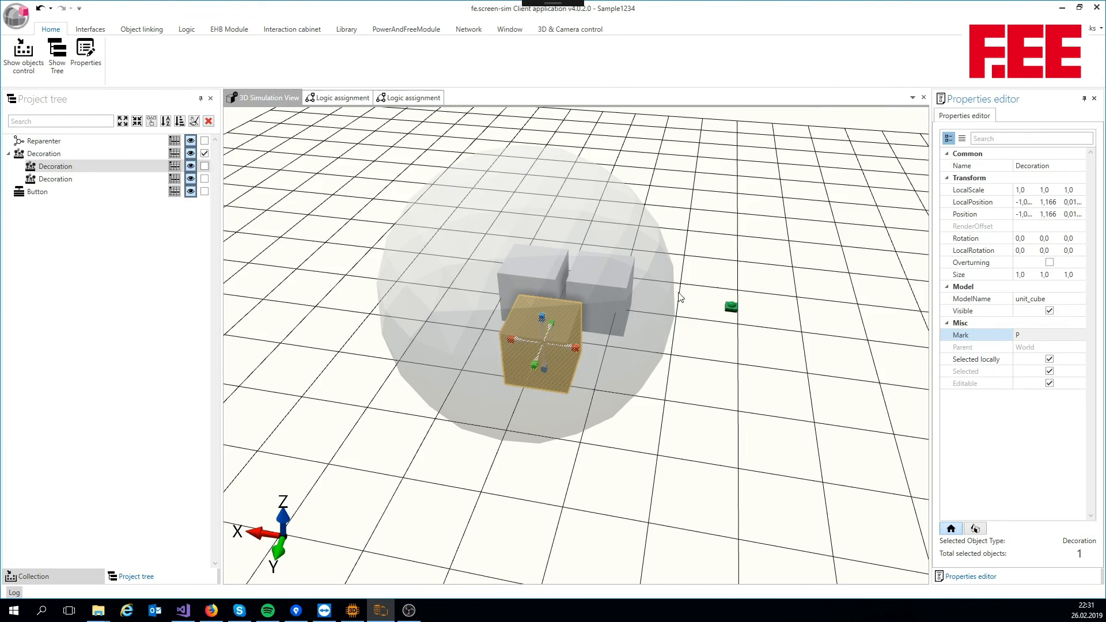
mouse_move(577, 348)
left_mouse_down()
mouse_move(587, 357)
mouse_move(557, 348)
mouse_move(573, 347)
left_mouse_up()
middle_click_drag(678, 363, 719, 366)
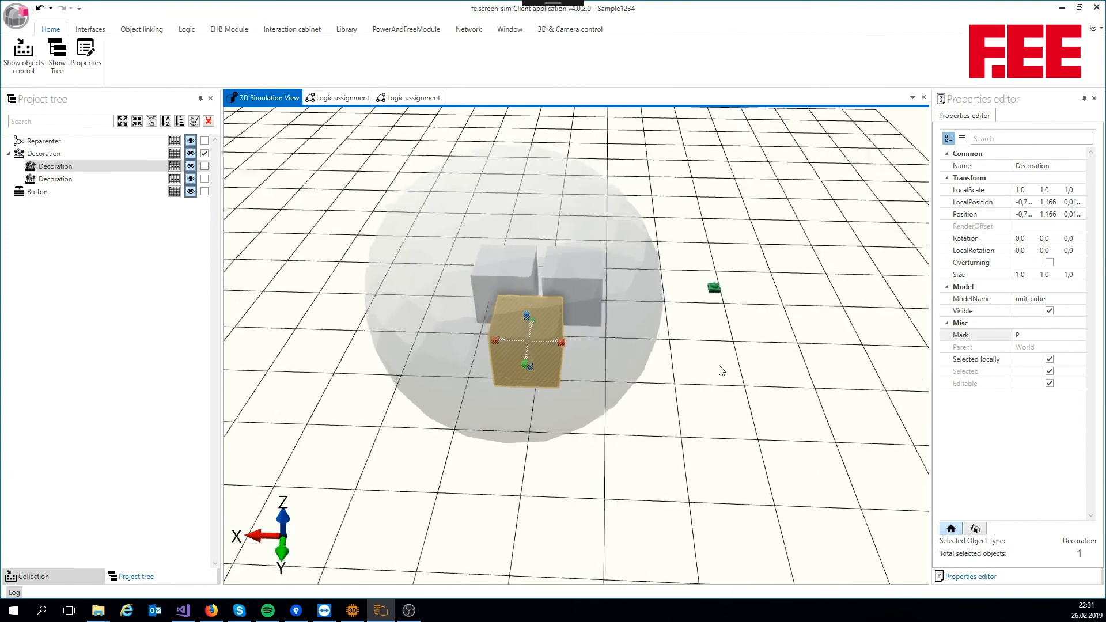